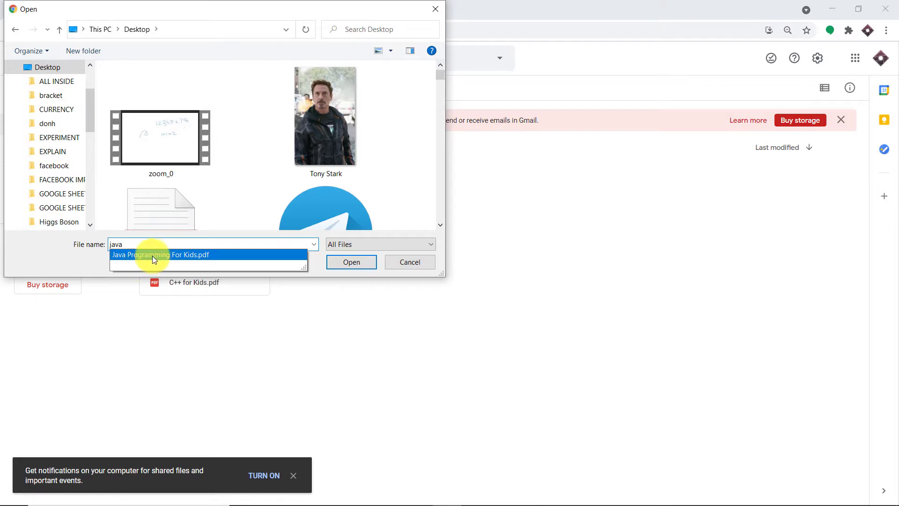
# Upload Java Programming For Kids.pdf to the Tony Stark folder and dismiss the desktop notifications offer.
pyautogui.click(161, 256)
pyautogui.click(361, 262)
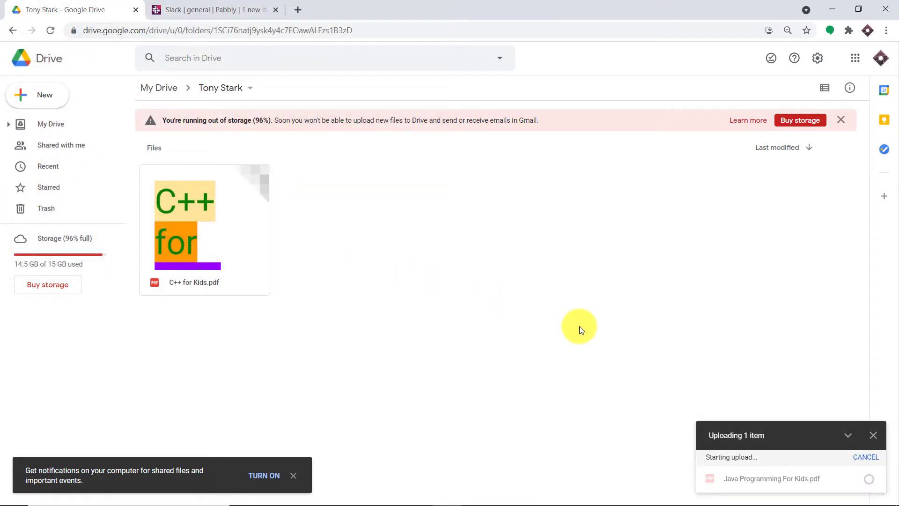
pyautogui.click(293, 476)
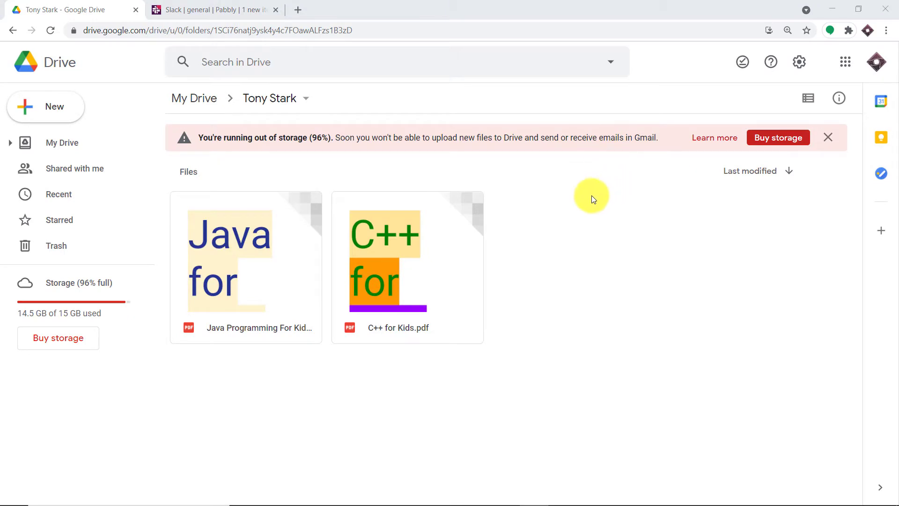
# Open the preview of Java Programming For Kids.pdf and look through its pages.
pyautogui.click(238, 232)
pyautogui.doubleClick(238, 231)
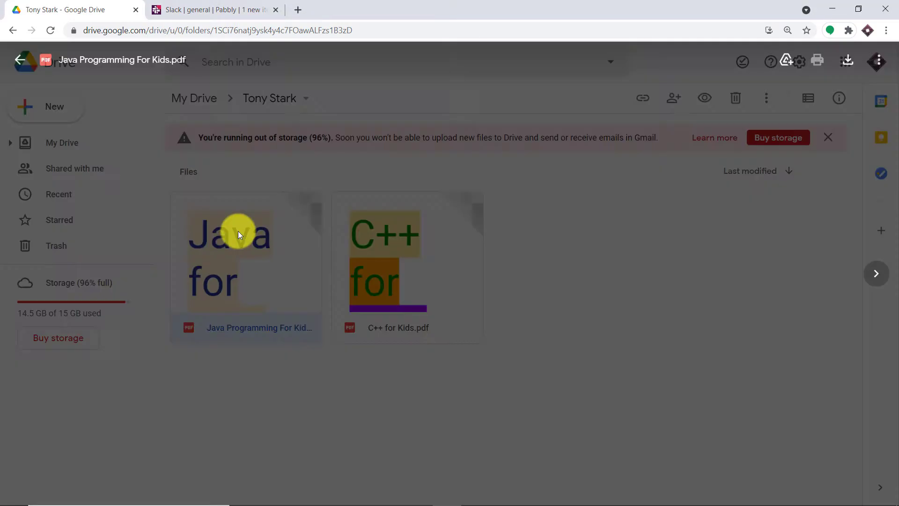
pyautogui.scroll(-5, 551, 206)
pyautogui.scroll(-10, 553, 206)
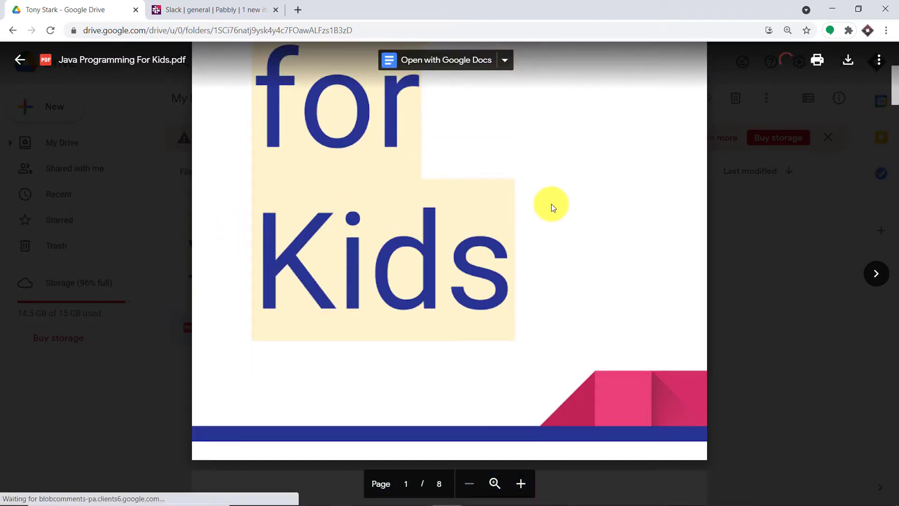
pyautogui.scroll(-15, 552, 204)
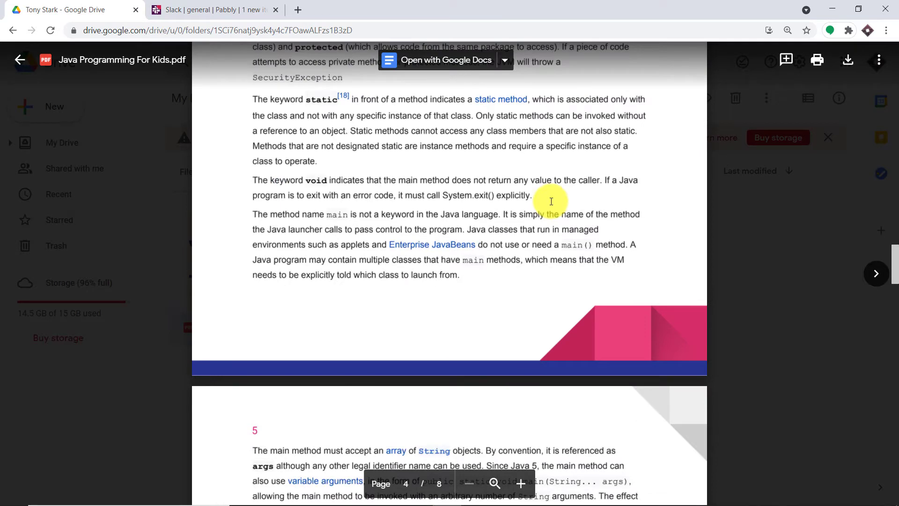
# Switch to Slack and open the newest shared file link in the #general channel to view the linked PDF.
pyautogui.click(247, 5)
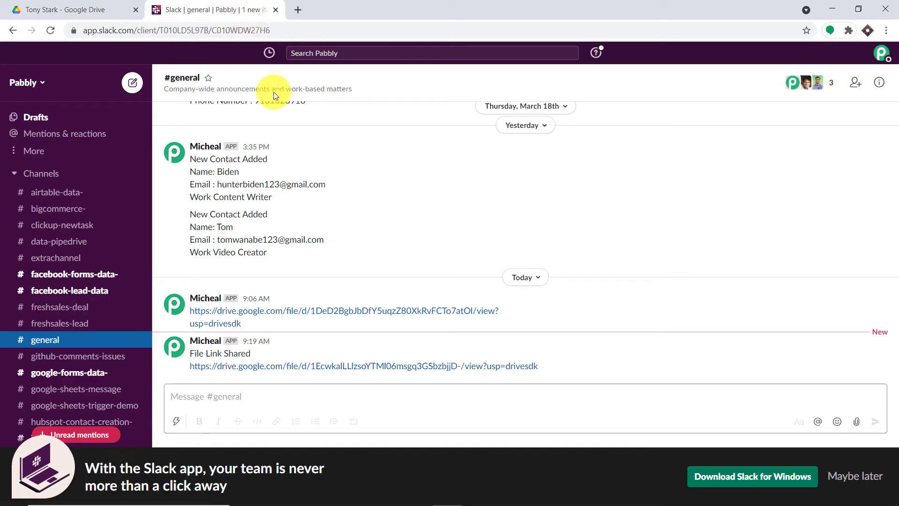
pyautogui.click(250, 370)
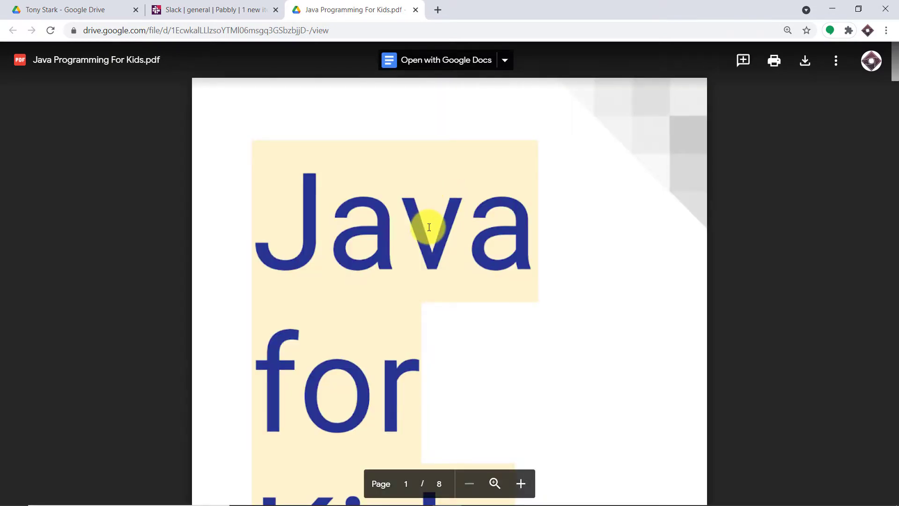
pyautogui.scroll(-5, 428, 230)
pyautogui.scroll(-4, 433, 235)
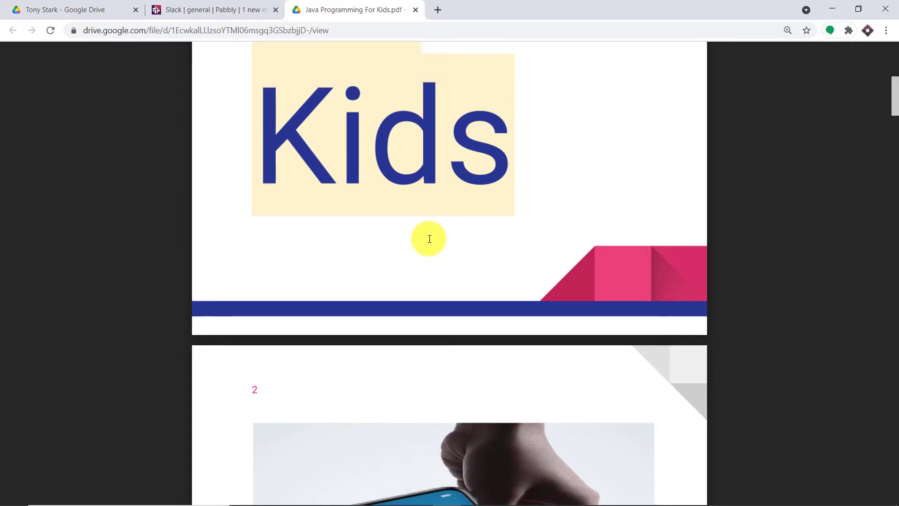
# Go to pabbly.com in a new browser tab, sign in, and open the Connect application.
pyautogui.click(438, 10)
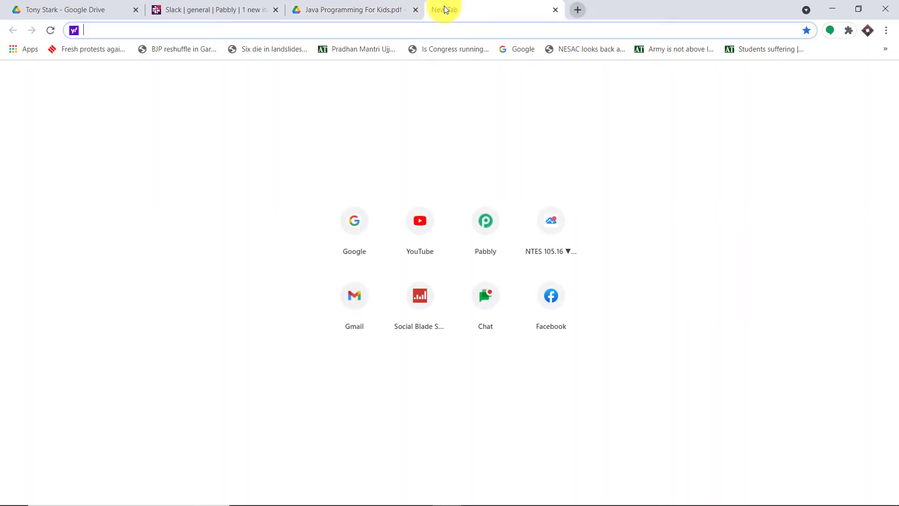
pyautogui.write('p')
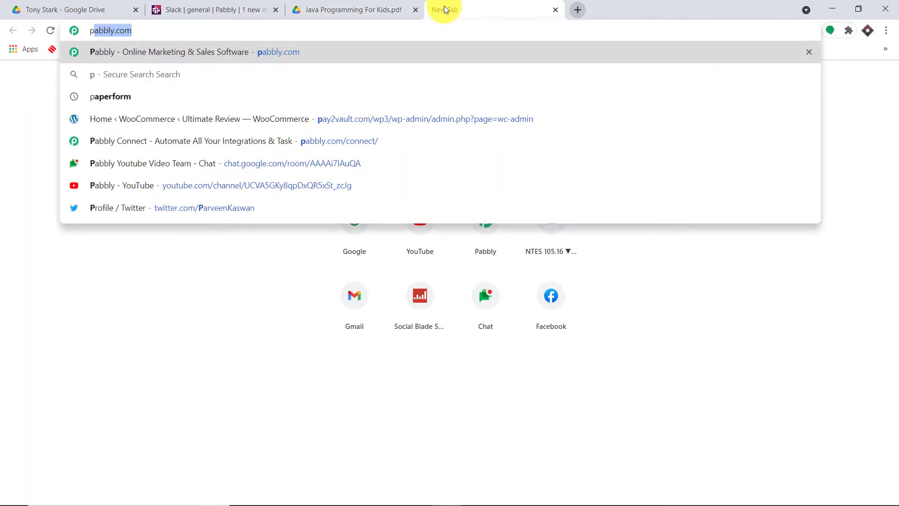
pyautogui.press('Return')
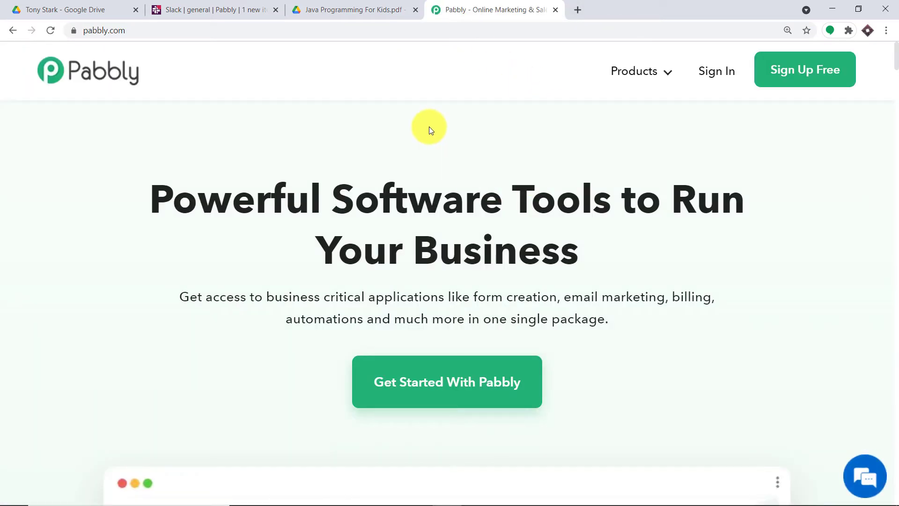
pyautogui.click(724, 71)
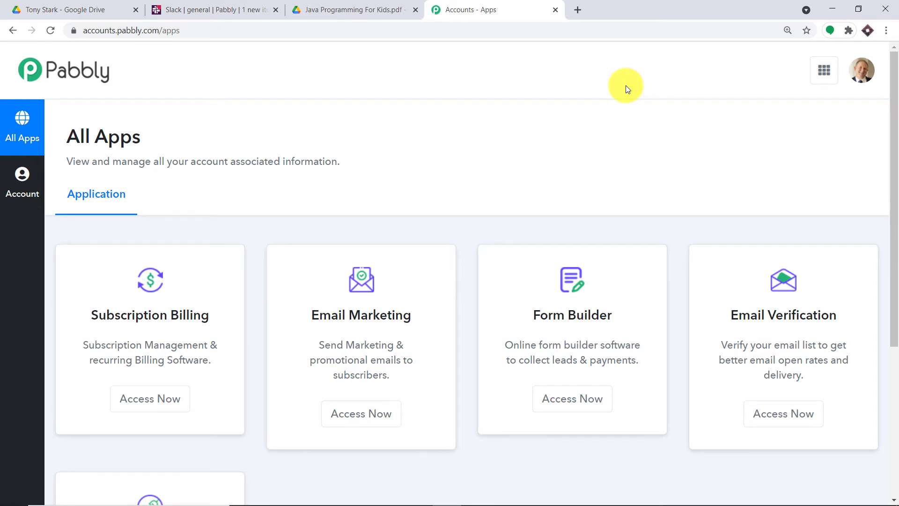
pyautogui.scroll(-5, 626, 85)
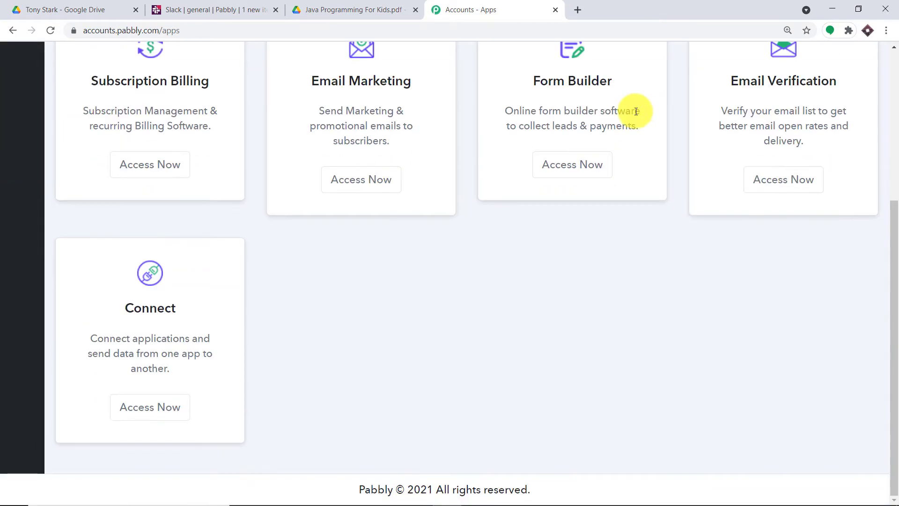
pyautogui.click(154, 406)
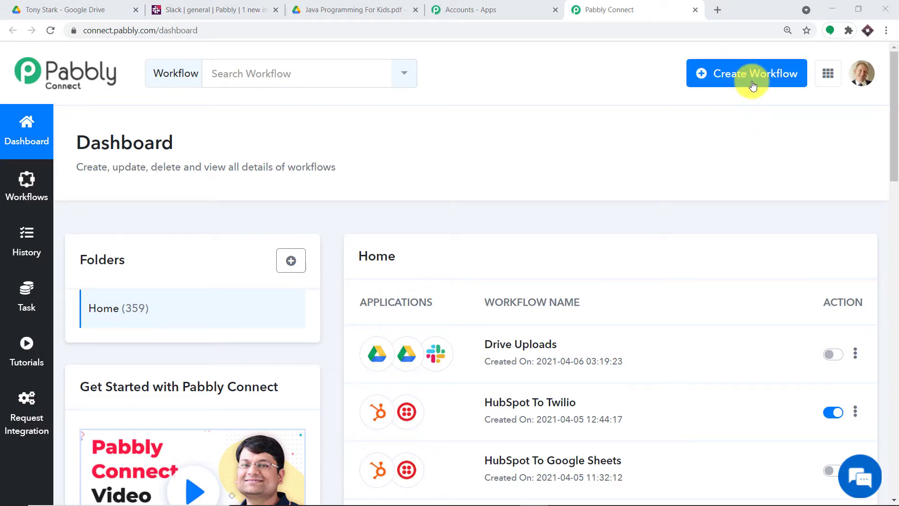
# Create a new workflow named "Google Drive To Slack".
pyautogui.click(753, 80)
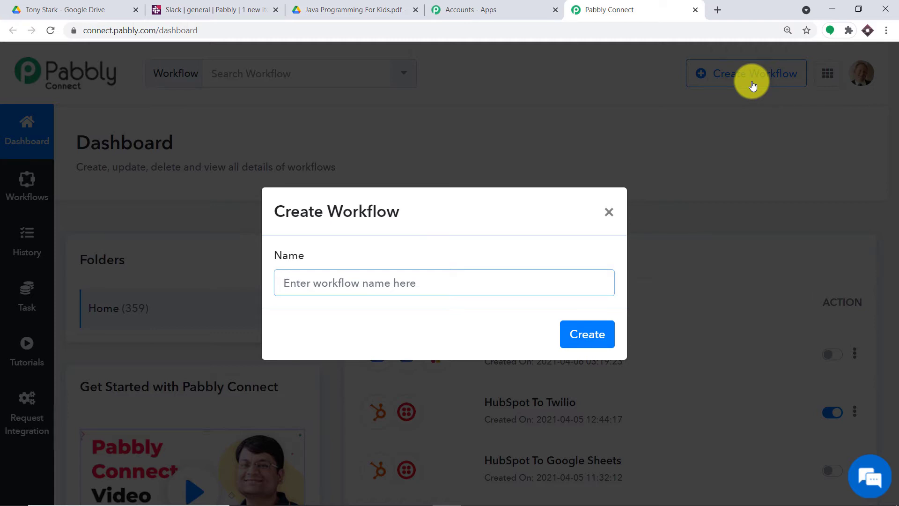
pyautogui.write('Google Dr')
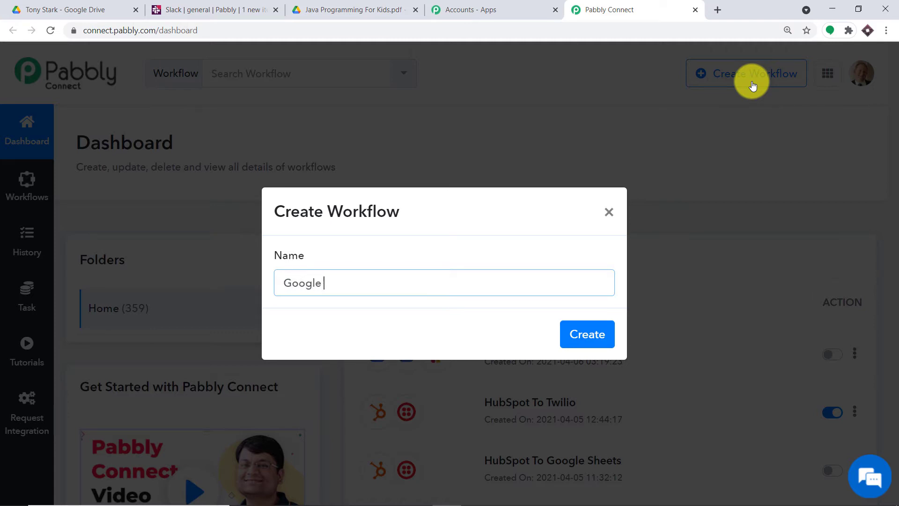
pyautogui.write('ive To Slack')
pyautogui.click(594, 338)
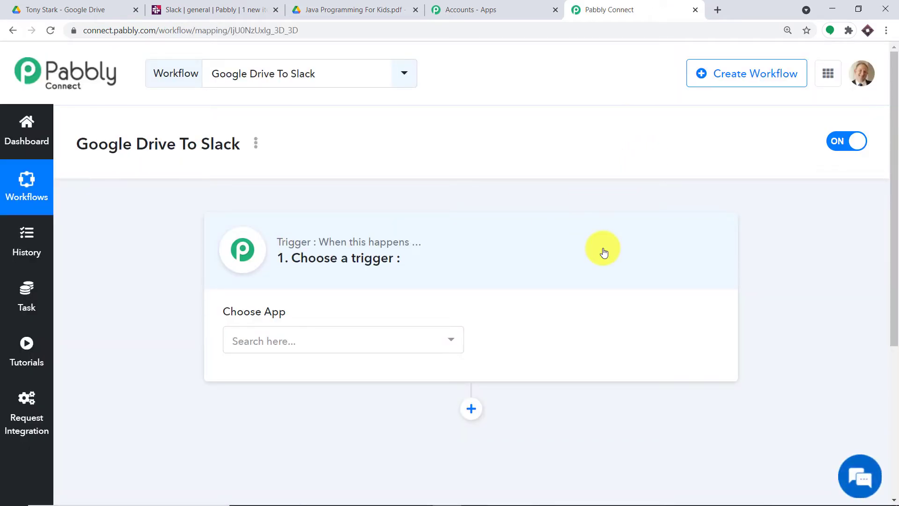
# Set the workflow trigger to the Google Drive app with the New File In Specific Folder event.
pyautogui.click(383, 333)
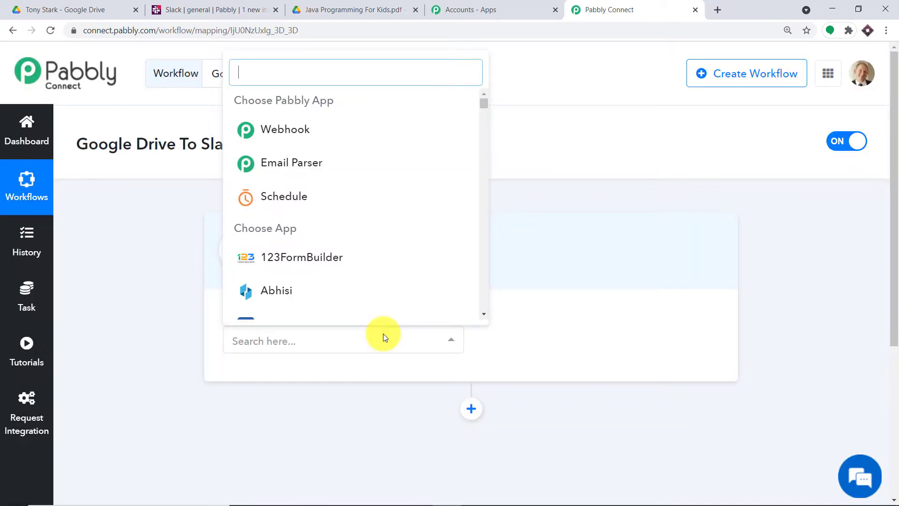
pyautogui.write('googl')
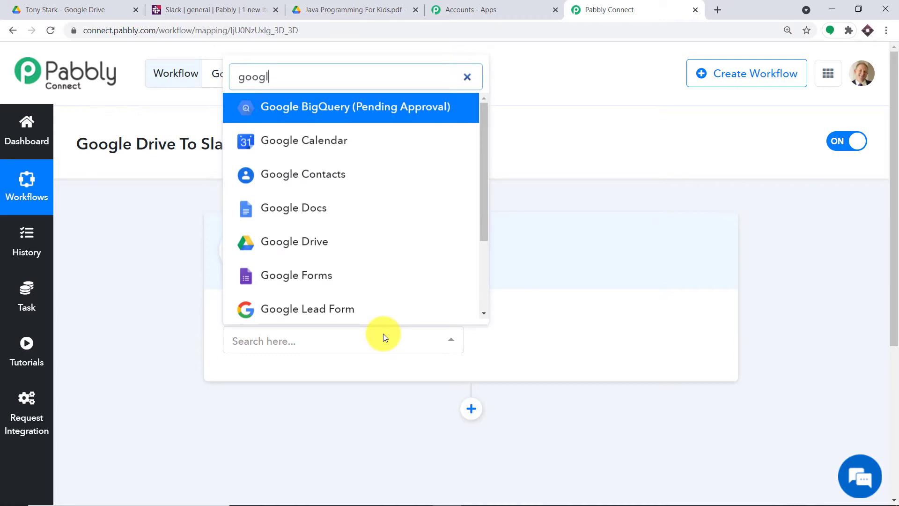
pyautogui.write('e dr')
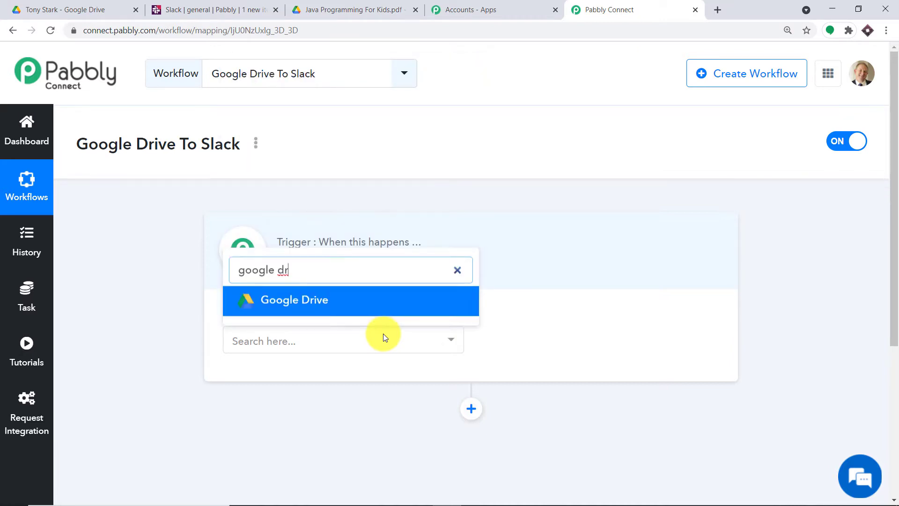
pyautogui.click(358, 303)
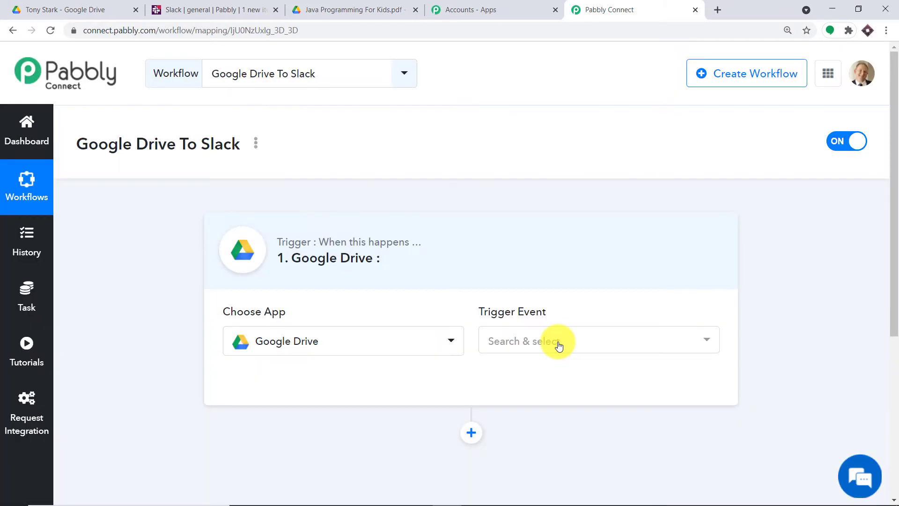
pyautogui.click(558, 345)
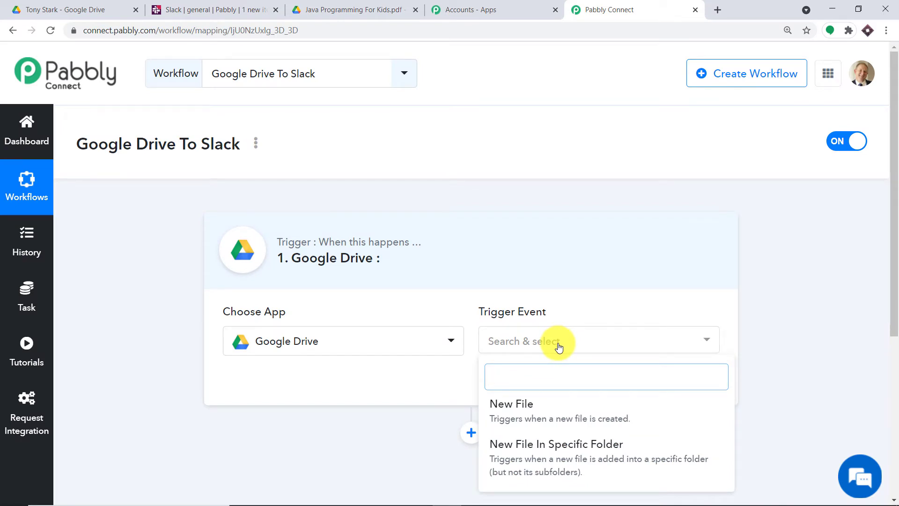
pyautogui.click(538, 465)
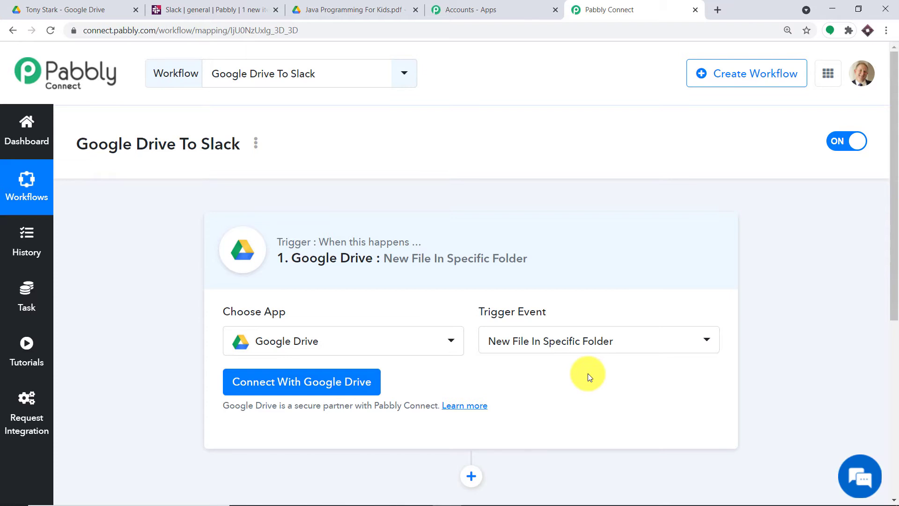
pyautogui.click(564, 341)
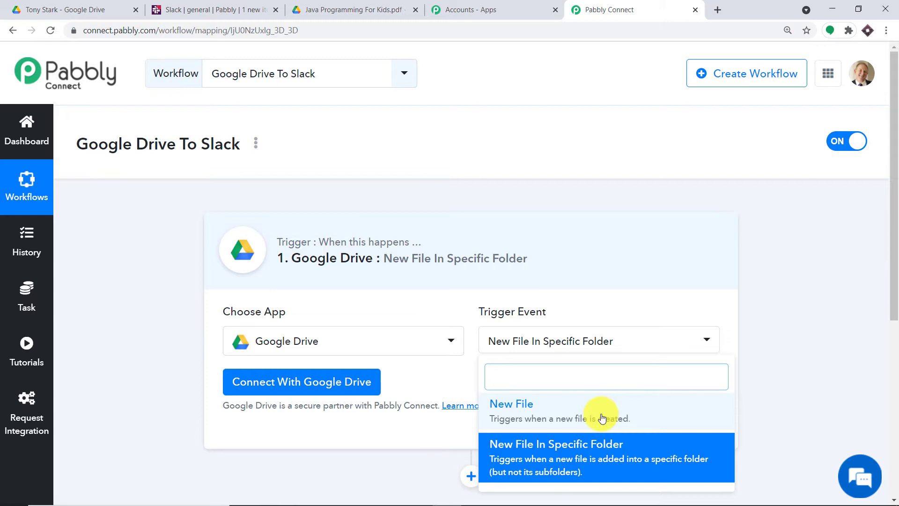
pyautogui.click(405, 380)
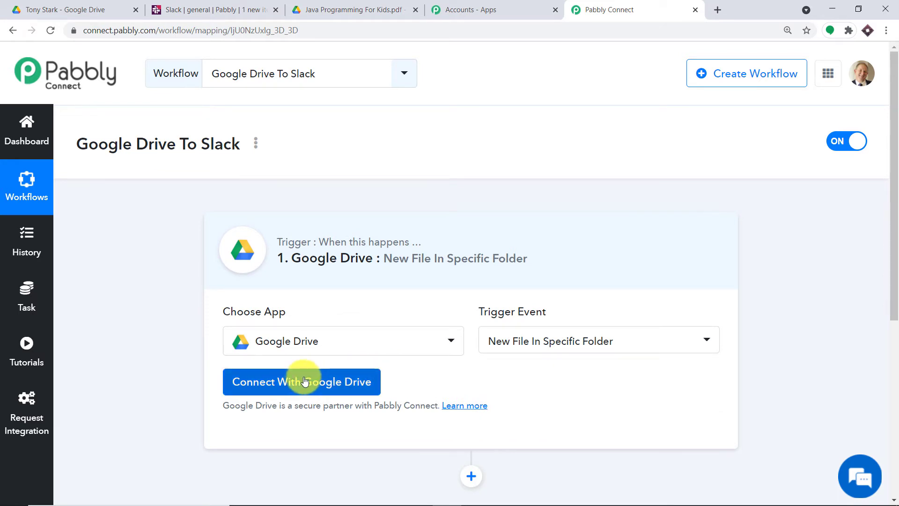
# Connect the trigger to Google Drive with new credentials, choosing the first Google account and allowing Pabbly Connect Drive access.
pyautogui.click(270, 384)
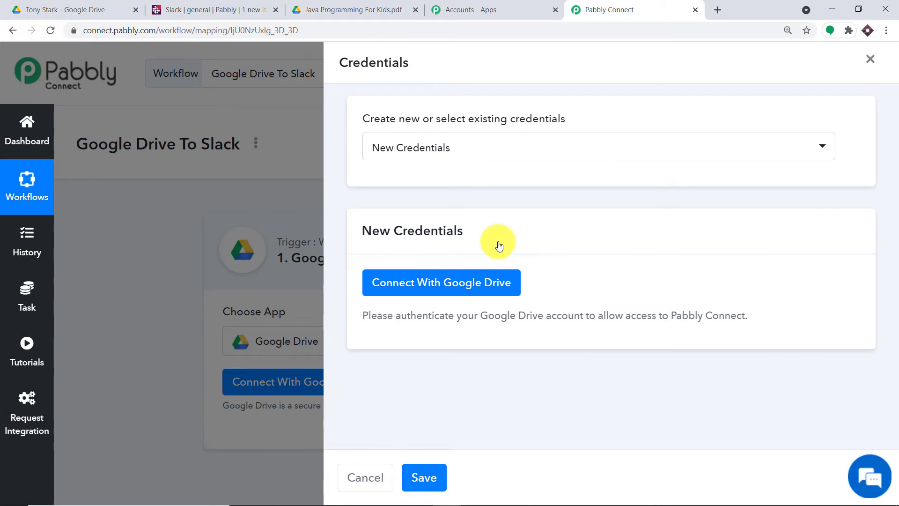
pyautogui.click(440, 278)
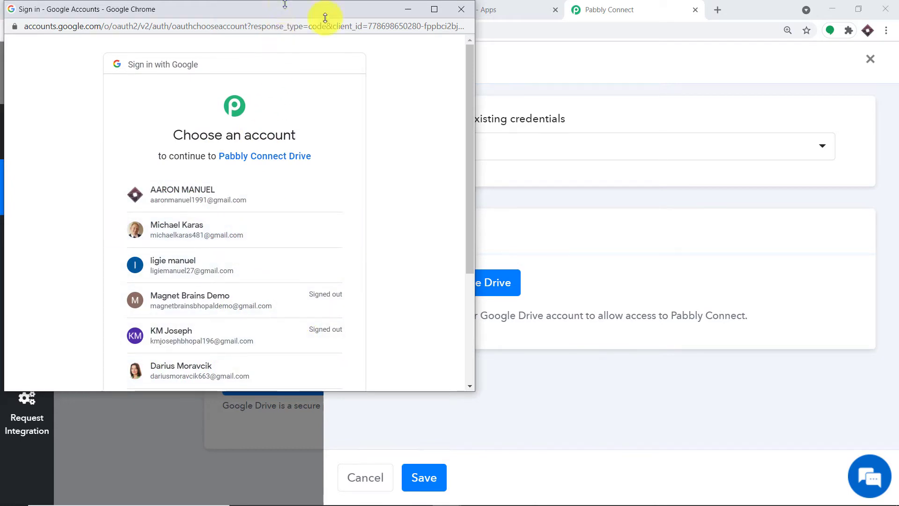
pyautogui.moveTo(321, 14); pyautogui.dragTo(327, 51)
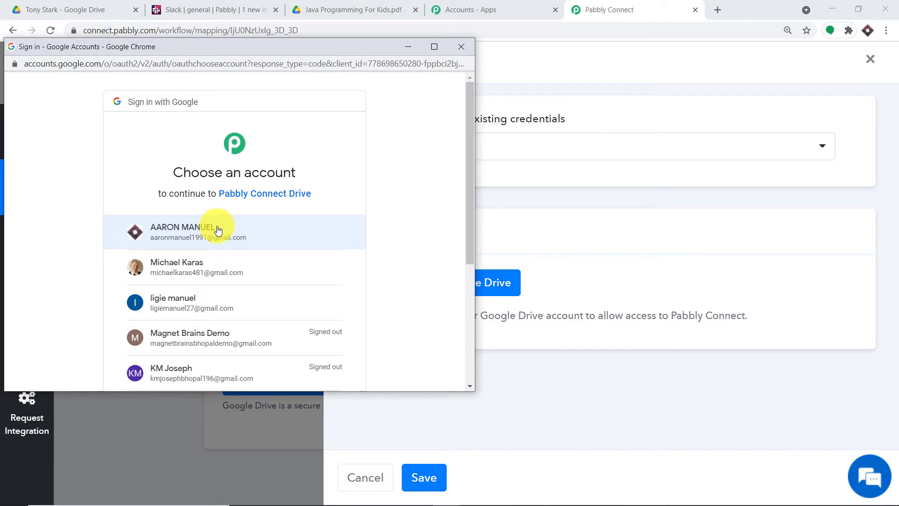
pyautogui.click(193, 229)
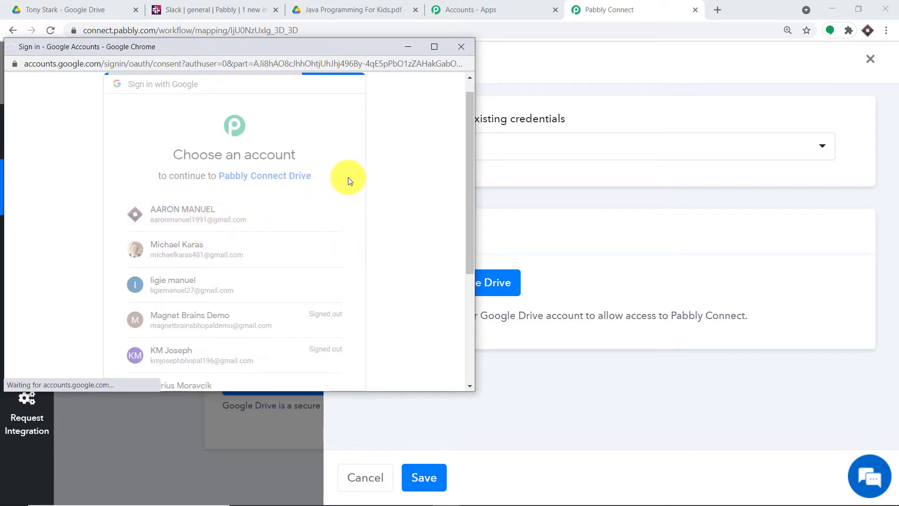
pyautogui.scroll(-3, 362, 216)
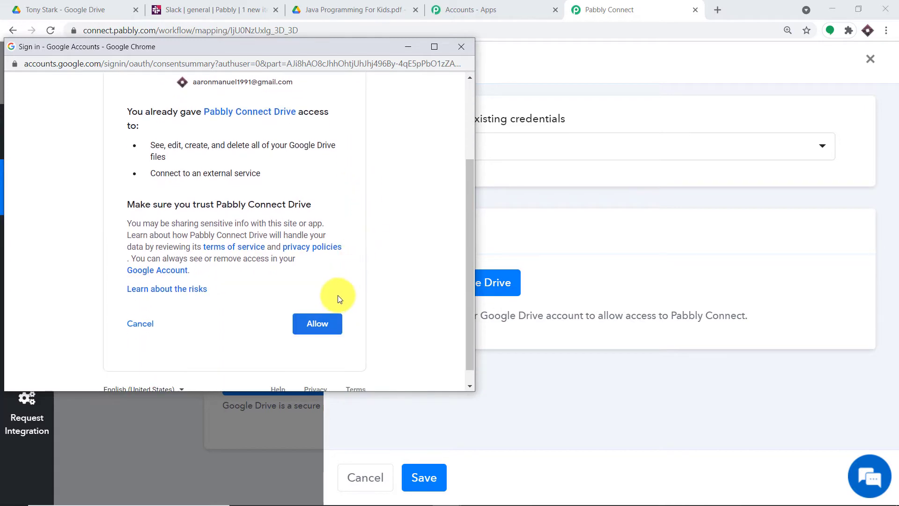
pyautogui.click(327, 320)
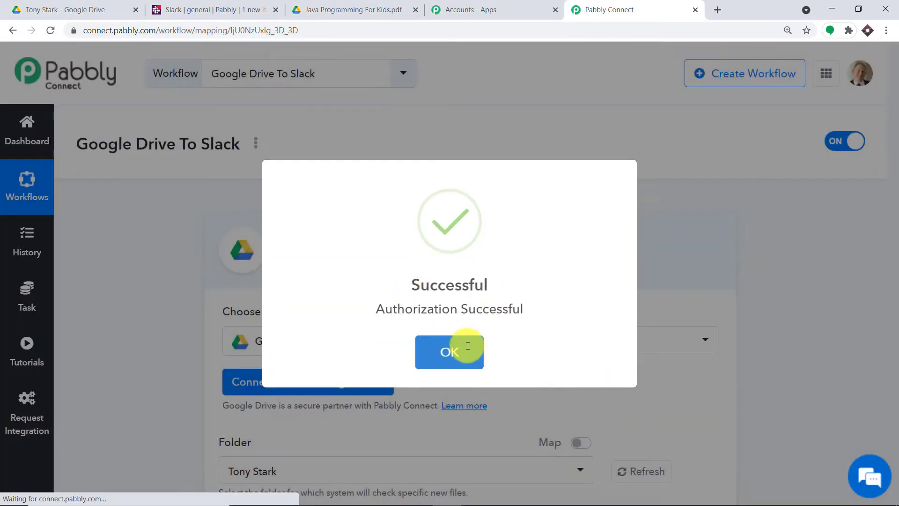
pyautogui.click(451, 353)
# Review the trigger's folder setting, and compare it with the Tony Stark folder in Google Drive after closing the PDF preview.
pyautogui.scroll(-3, 438, 236)
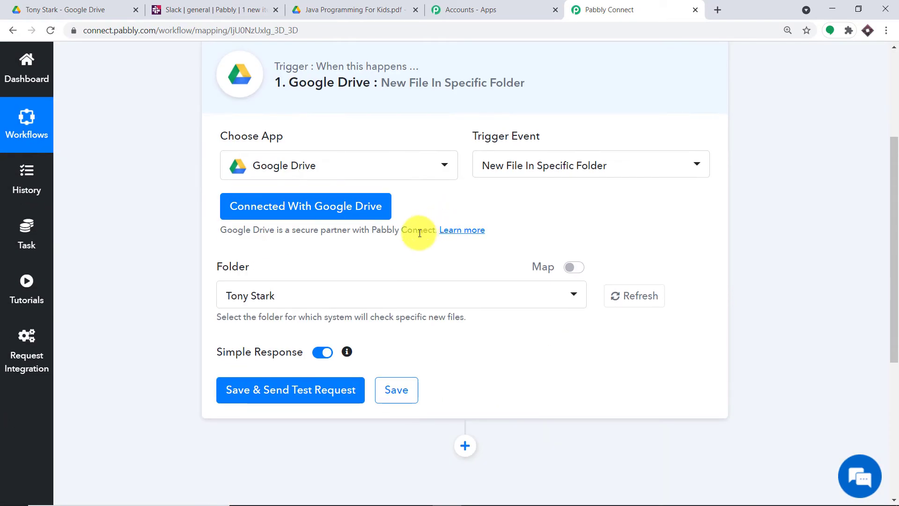
pyautogui.click(345, 8)
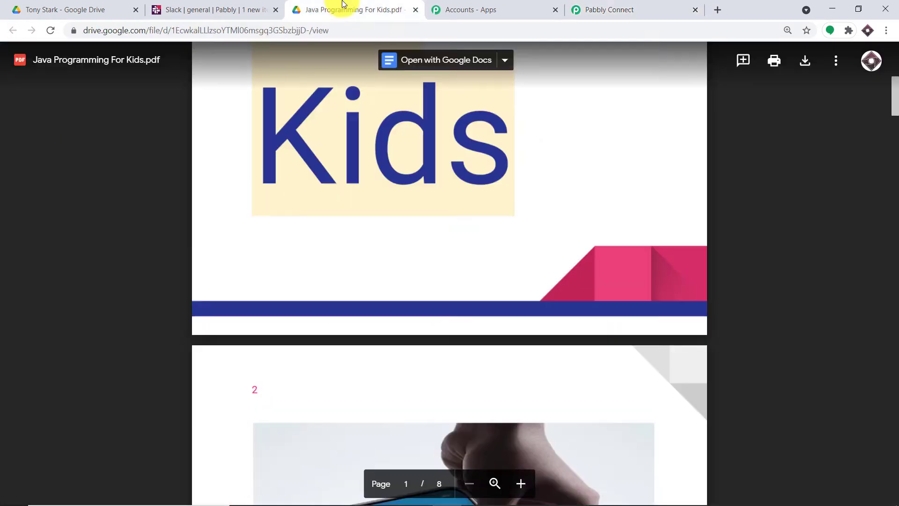
pyautogui.click(84, 10)
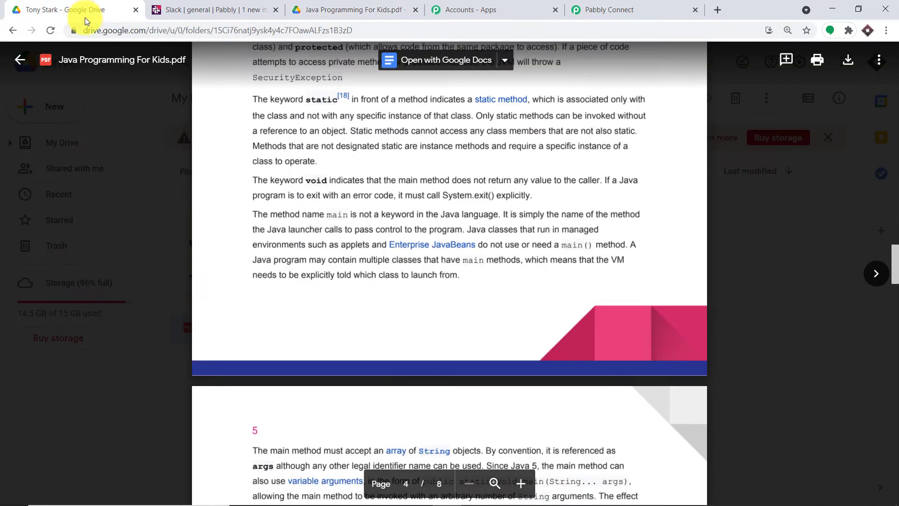
pyautogui.click(104, 116)
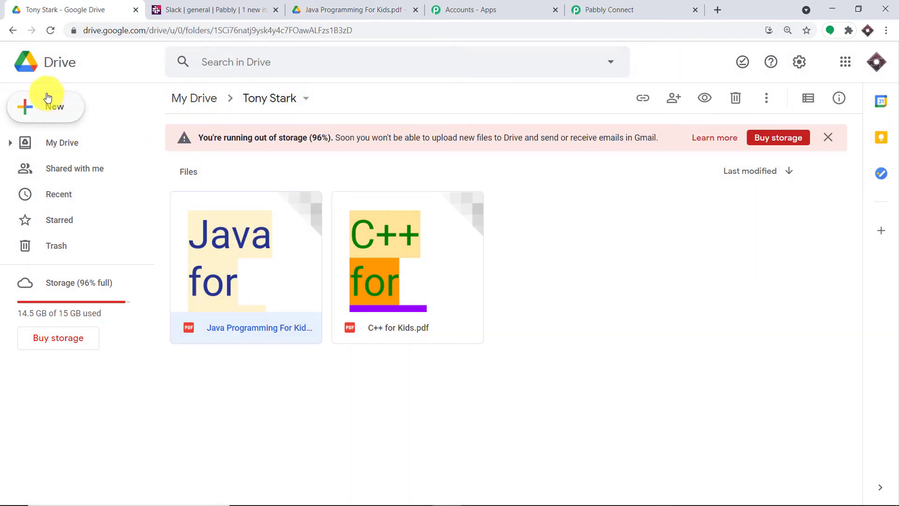
# Compare the folders offered in the trigger's folder list with the folders stored in My Drive.
pyautogui.click(185, 97)
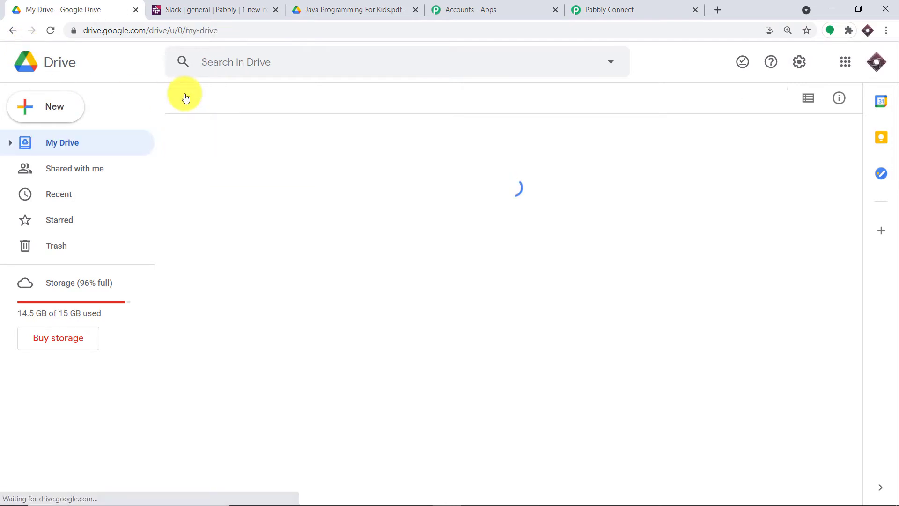
pyautogui.click(52, 114)
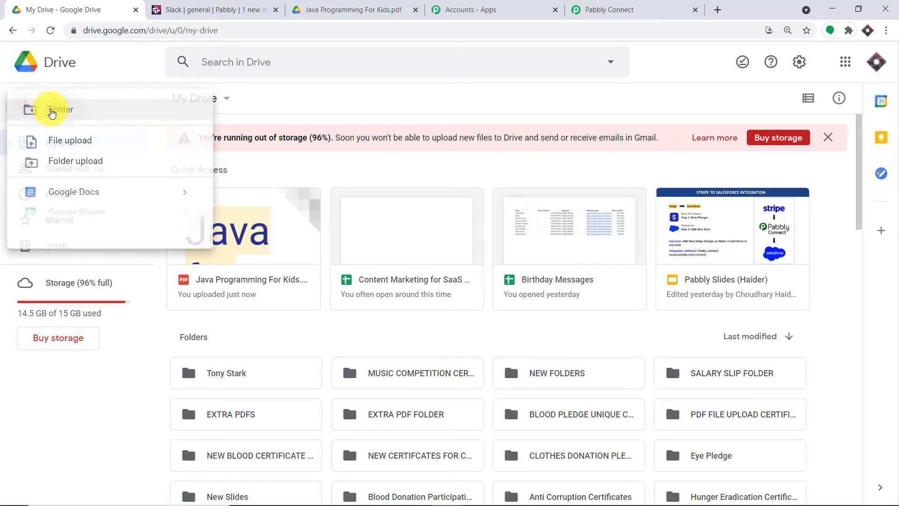
pyautogui.click(598, 9)
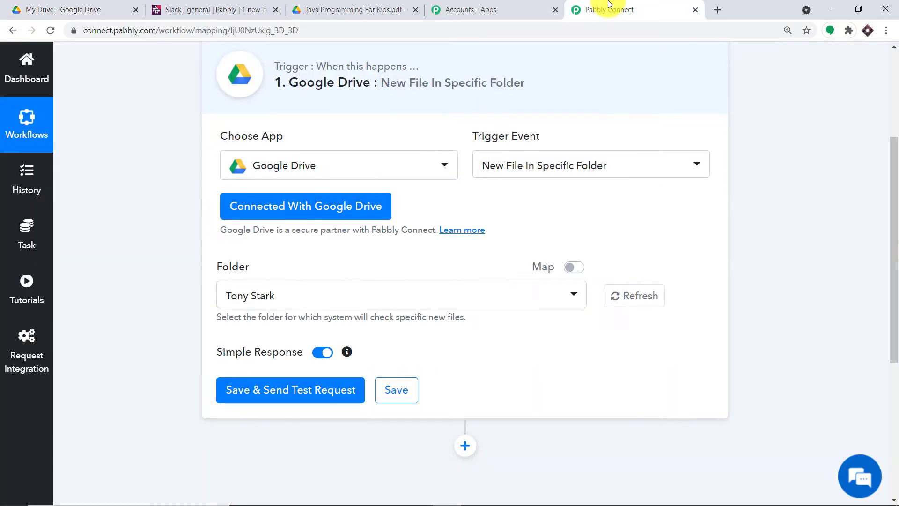
pyautogui.click(510, 299)
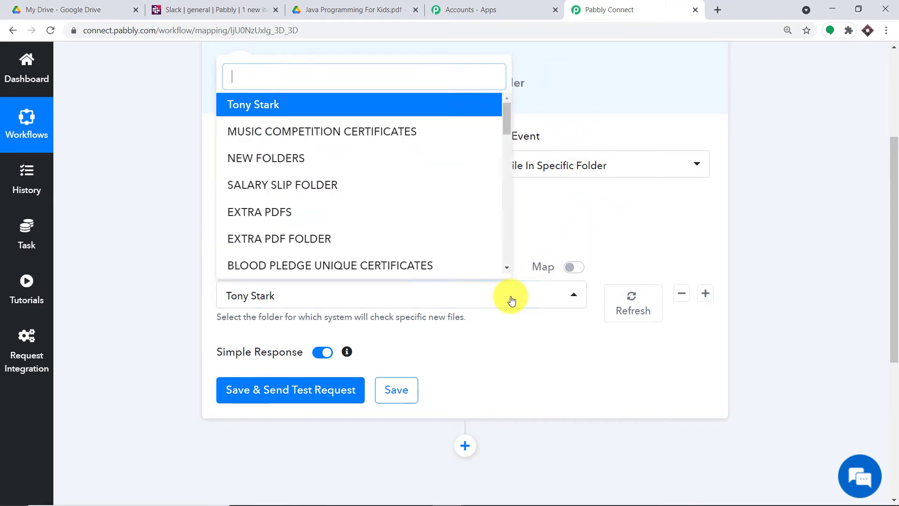
pyautogui.scroll(-10, 452, 187)
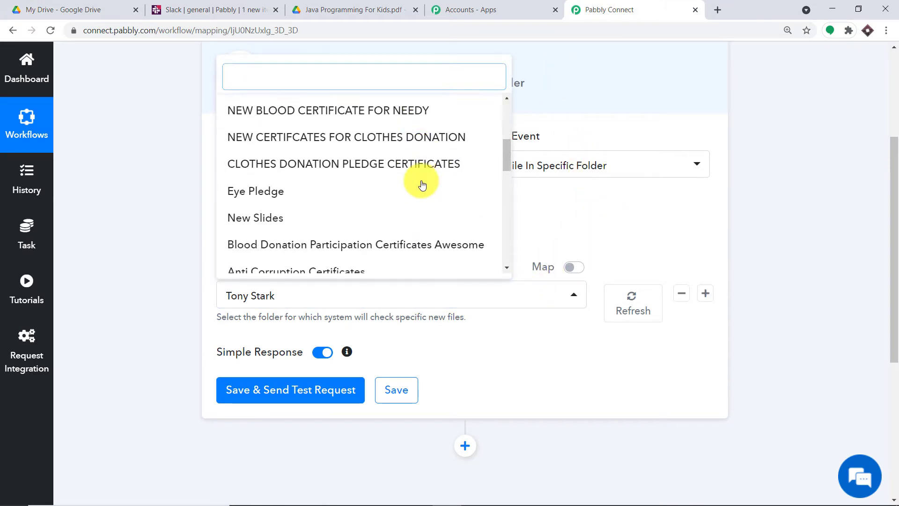
pyautogui.scroll(-6, 423, 186)
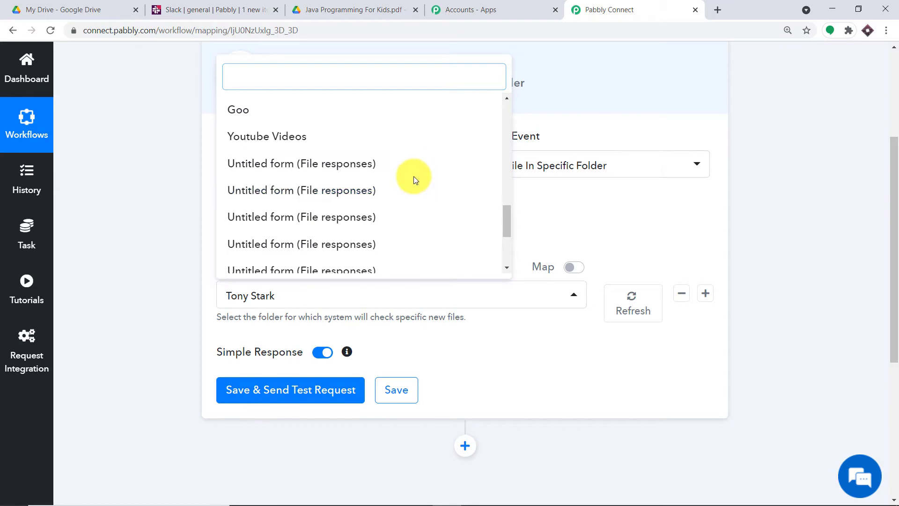
pyautogui.scroll(15, 405, 186)
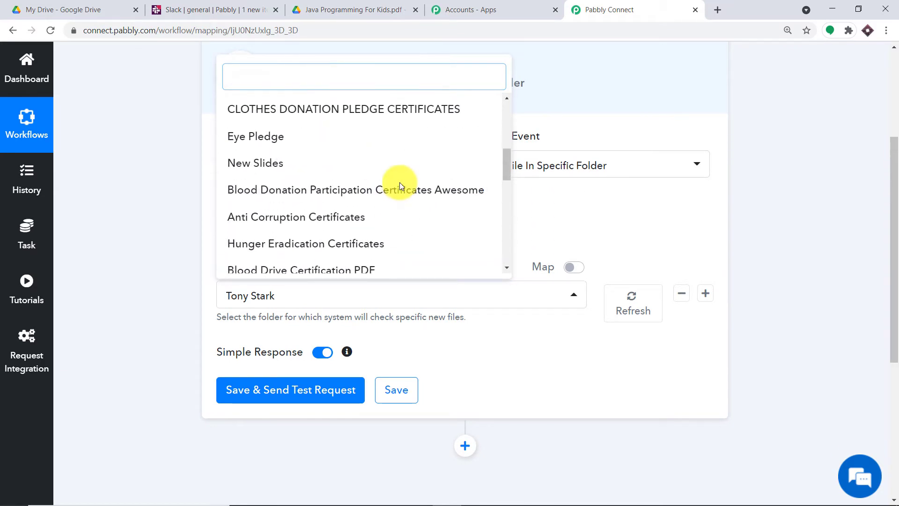
pyautogui.click(37, 2)
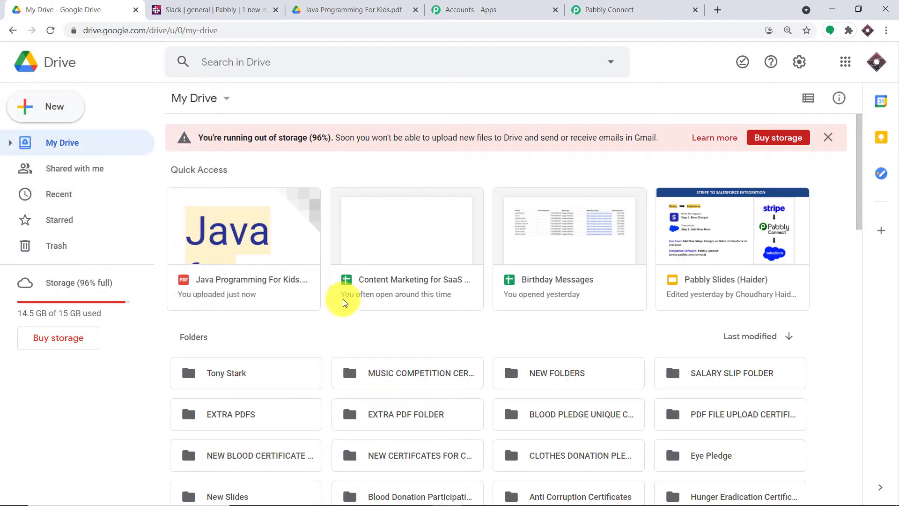
pyautogui.scroll(-5, 618, 361)
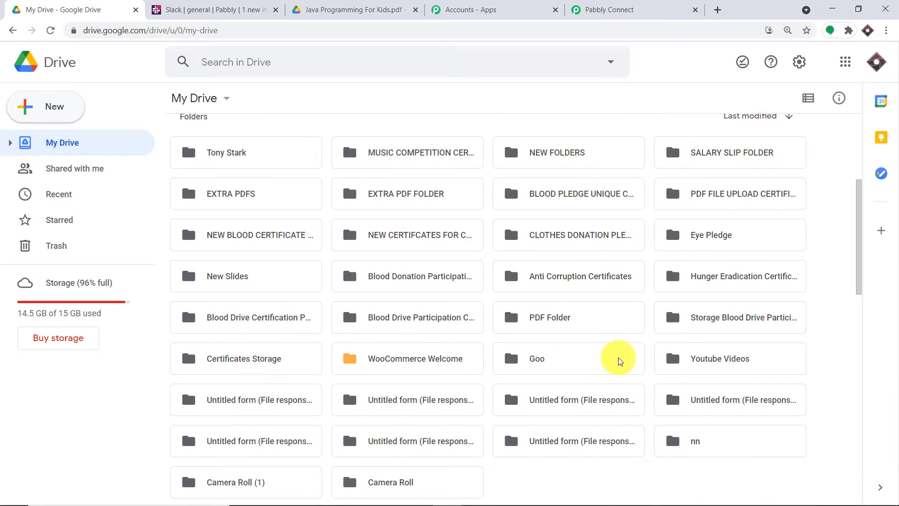
pyautogui.click(572, 9)
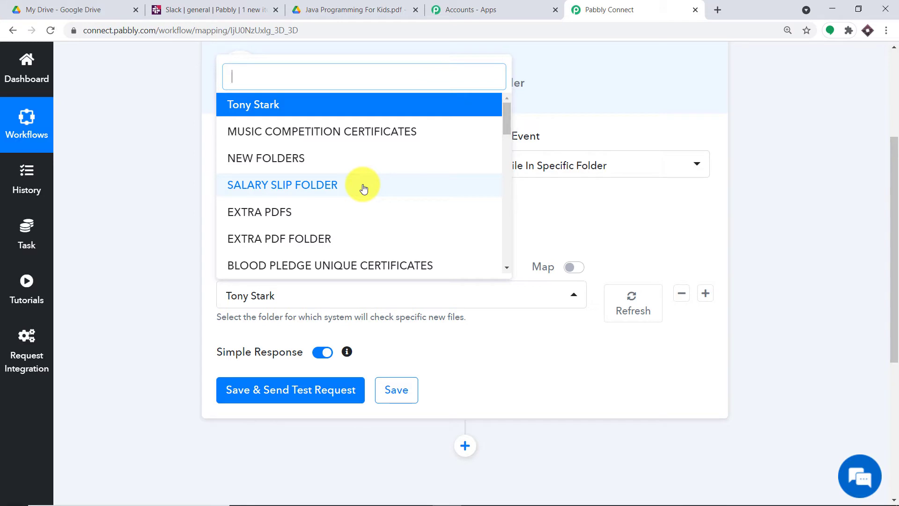
# Create a new folder named "New Kids PDF" in My Drive.
pyautogui.click(120, 7)
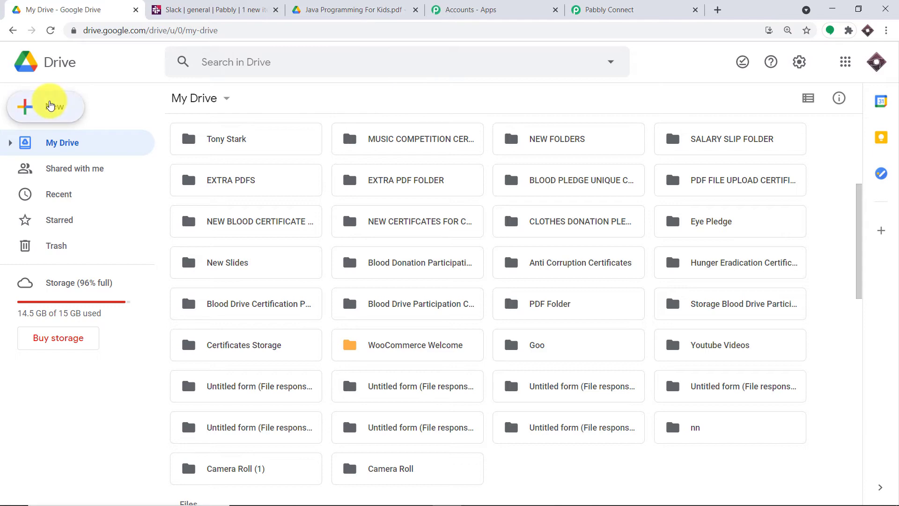
pyautogui.click(50, 105)
pyautogui.click(84, 116)
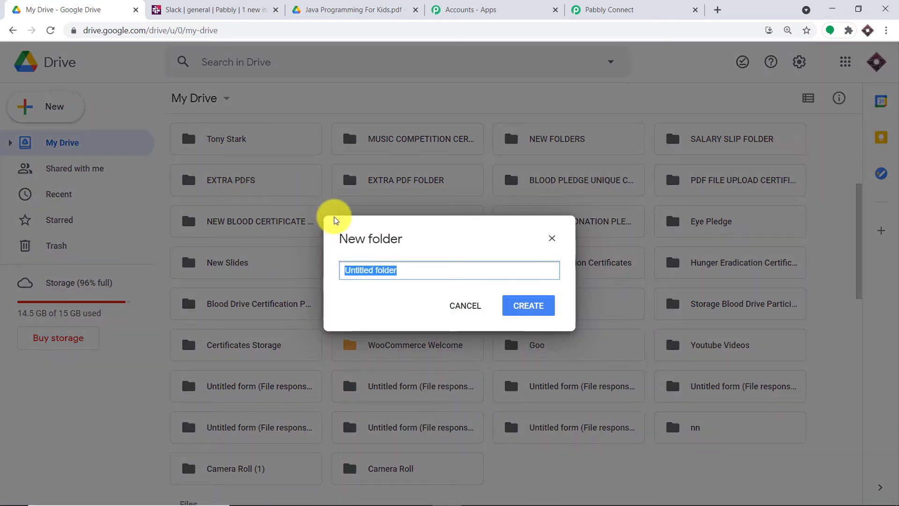
pyautogui.press('BackSpace')
pyautogui.write('N')
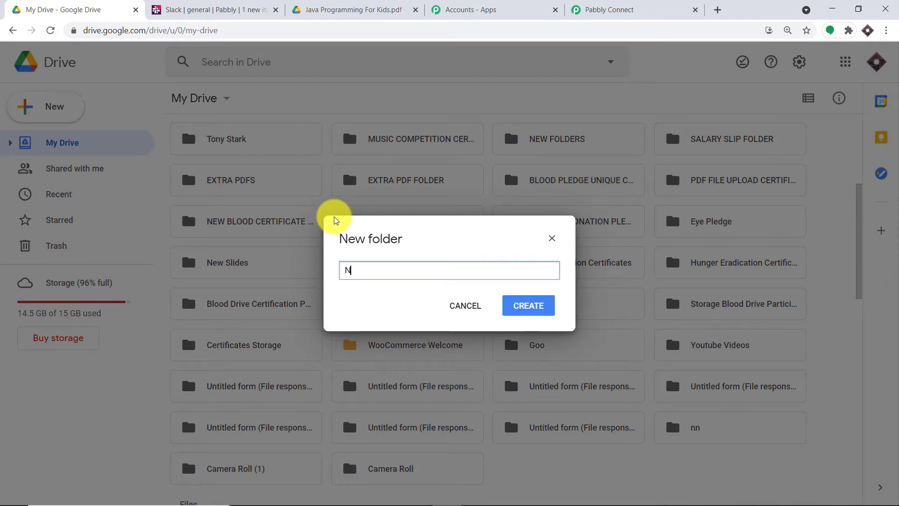
pyautogui.write('ew Kids PDF')
pyautogui.click(519, 304)
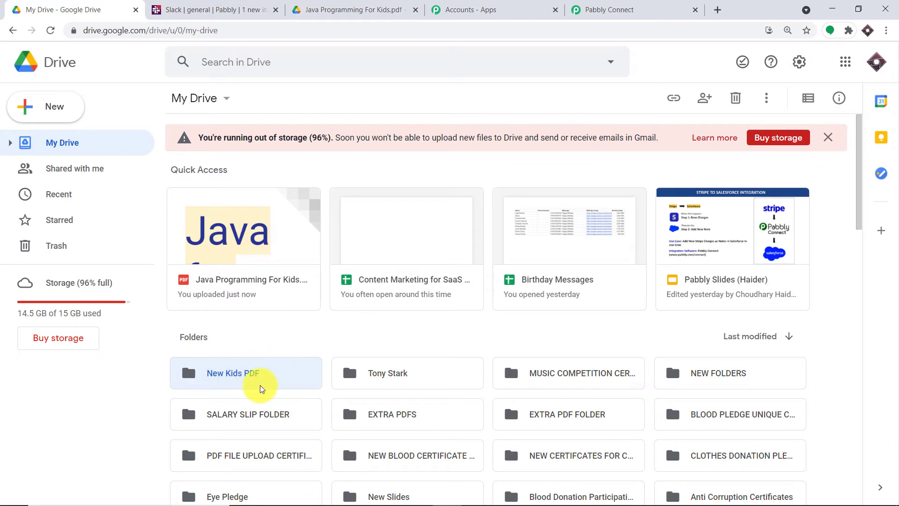
# In Pabbly Connect, refresh the trigger's folder list and set the folder to New Kids PDF.
pyautogui.click(593, 8)
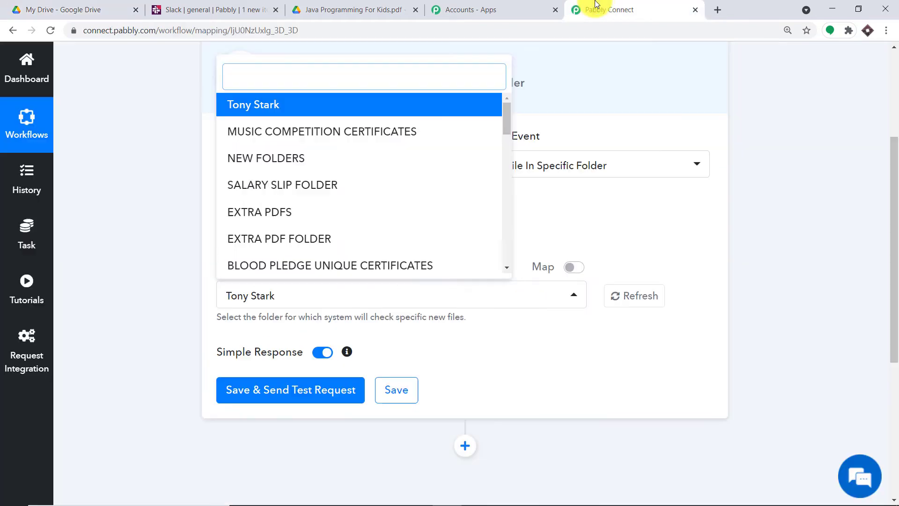
pyautogui.click(651, 186)
pyautogui.click(645, 300)
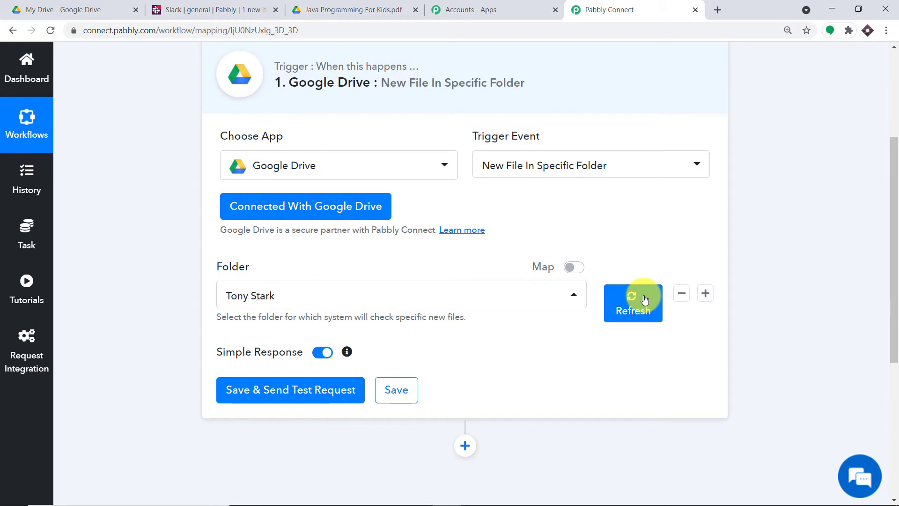
pyautogui.scroll(-3, 644, 295)
pyautogui.click(640, 130)
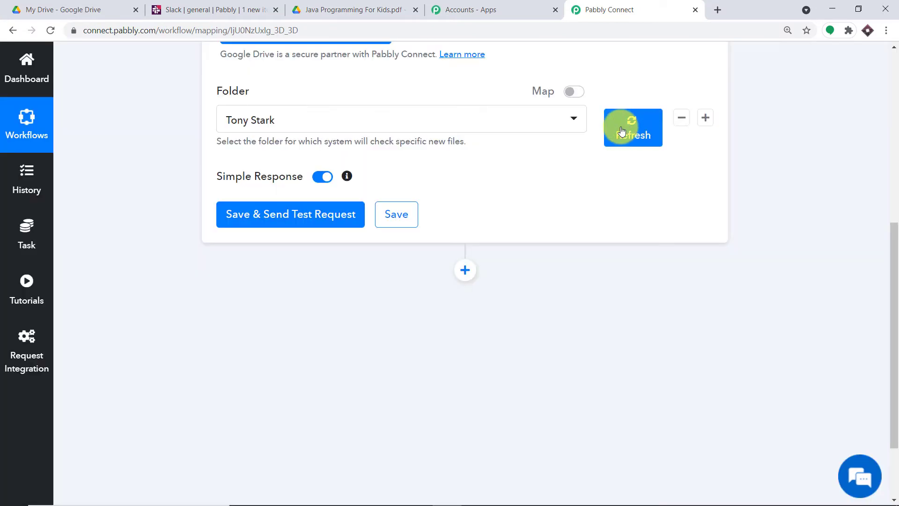
pyautogui.click(499, 122)
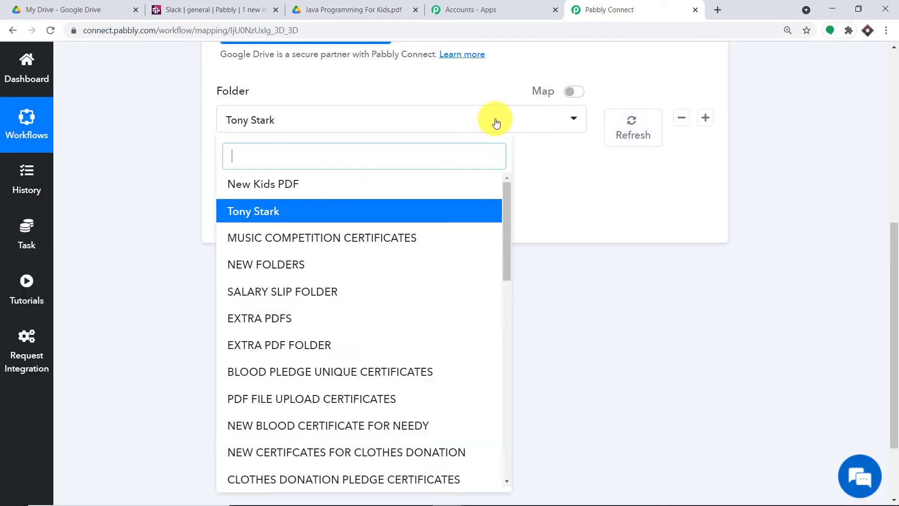
pyautogui.click(280, 188)
pyautogui.scroll(1, 499, 169)
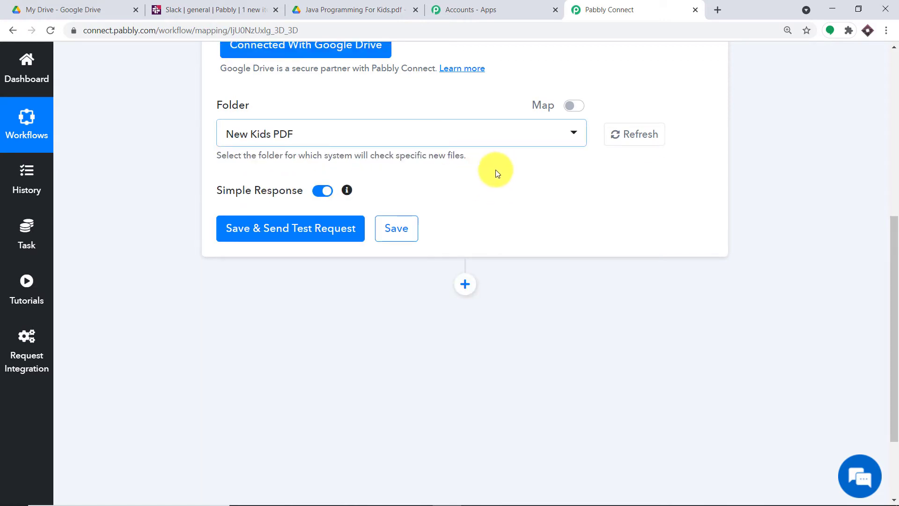
pyautogui.scroll(1, 496, 170)
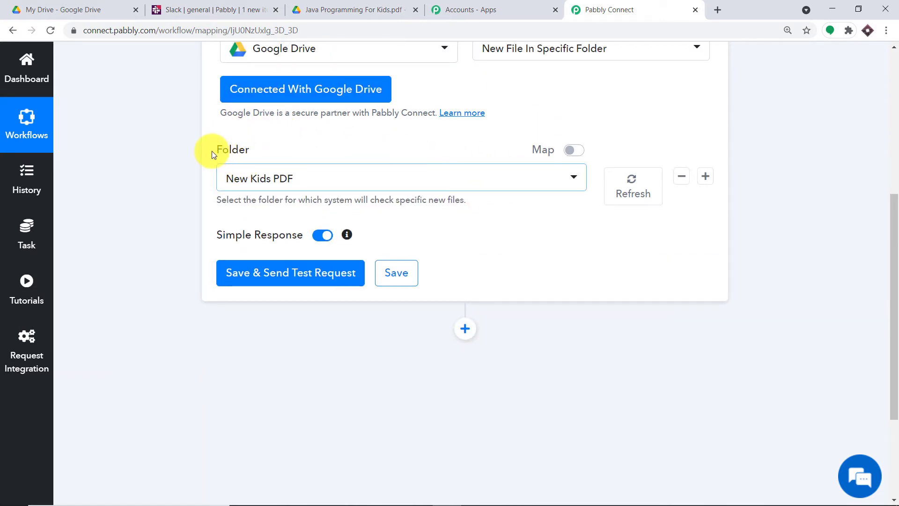
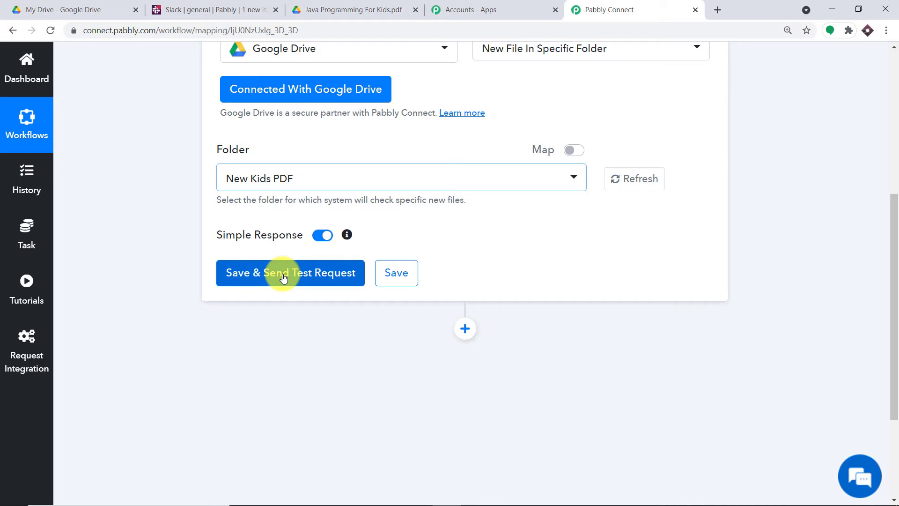
# Upload the C++ for Kids PDF from the desktop into the New Kids PDF folder in Google Drive.
pyautogui.click(31, 8)
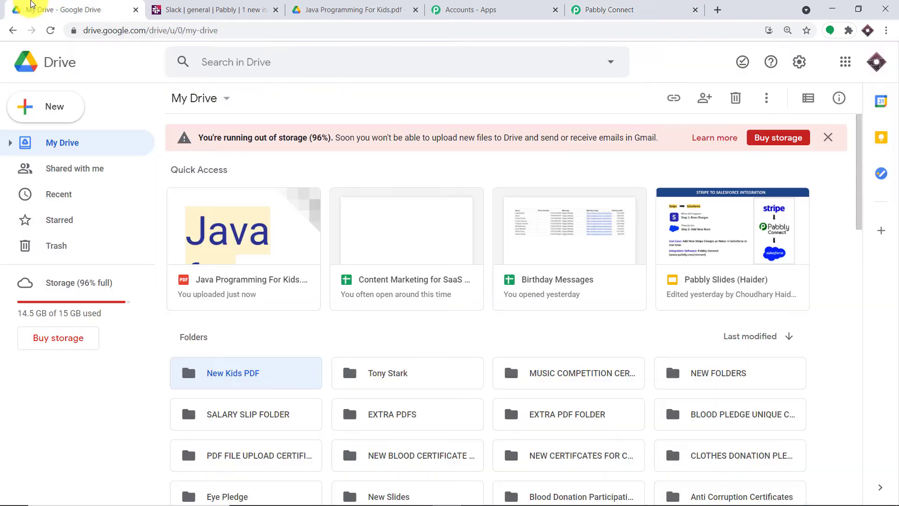
pyautogui.click(240, 373)
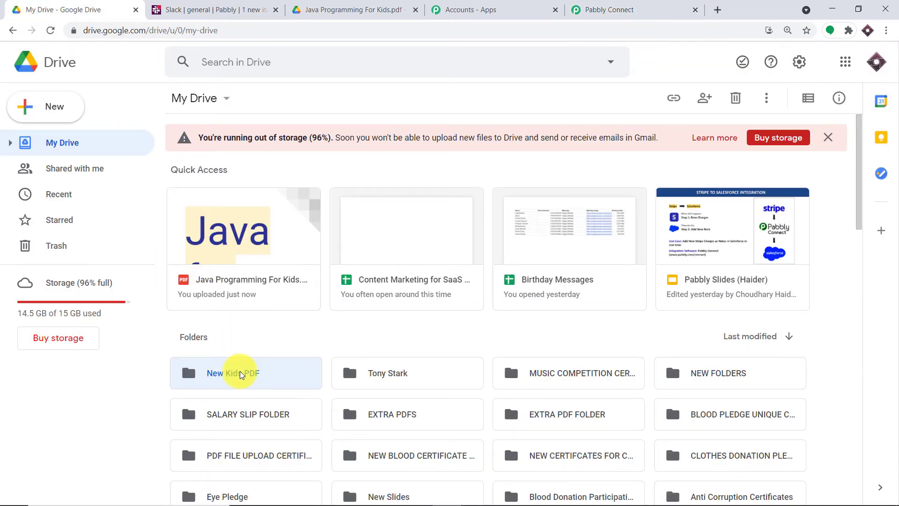
pyautogui.doubleClick(240, 373)
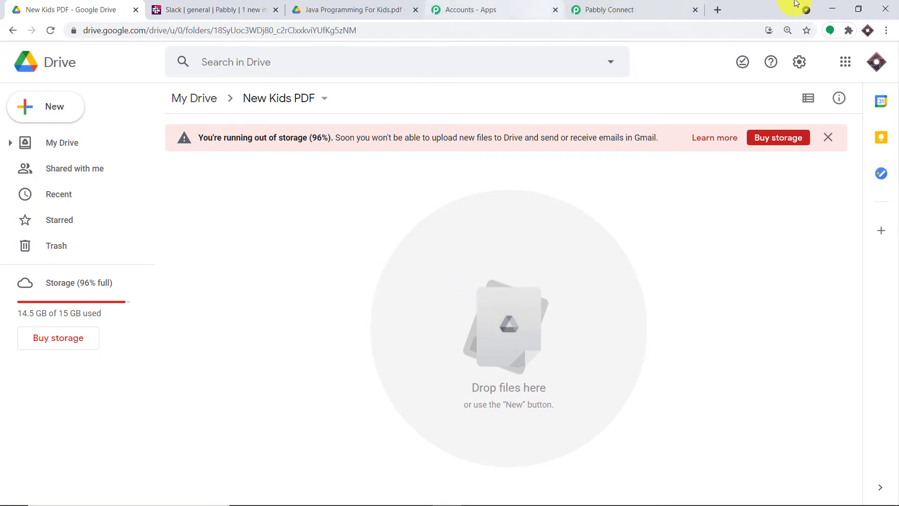
pyautogui.moveTo(752, 4); pyautogui.dragTo(732, 18)
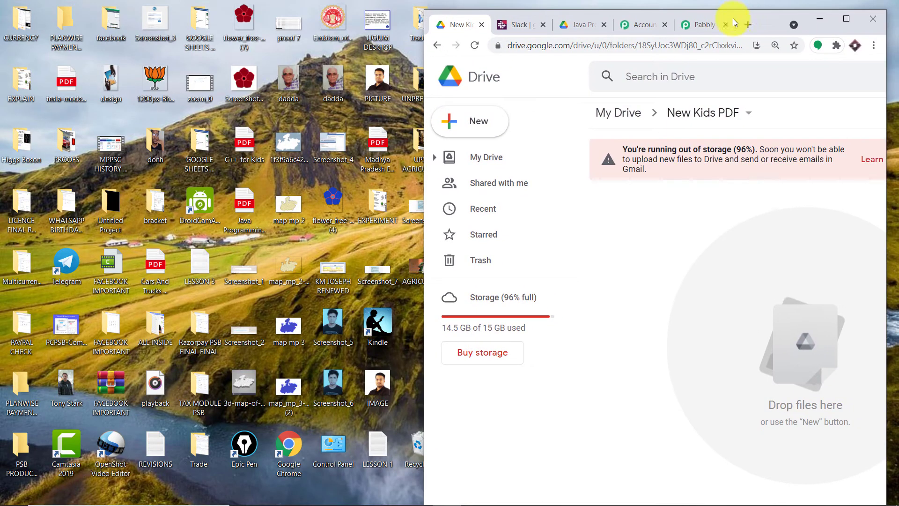
pyautogui.moveTo(237, 144); pyautogui.dragTo(766, 307)
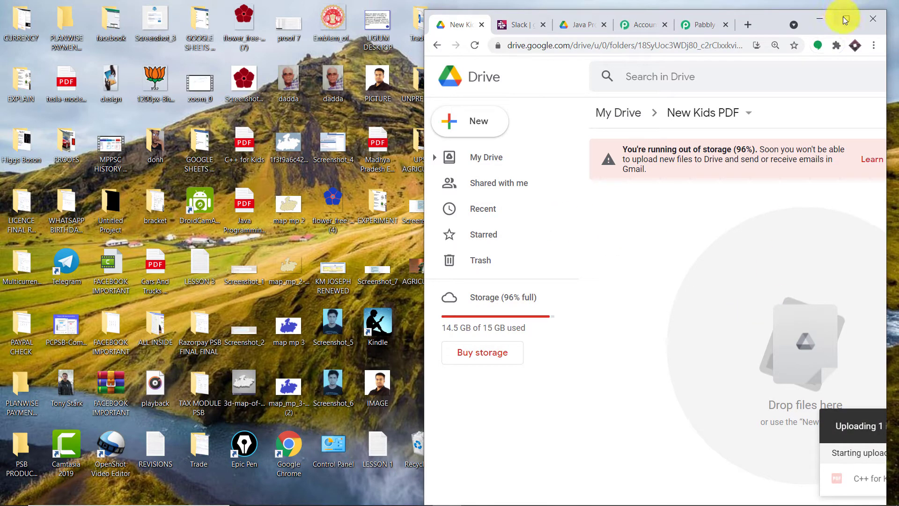
pyautogui.click(846, 19)
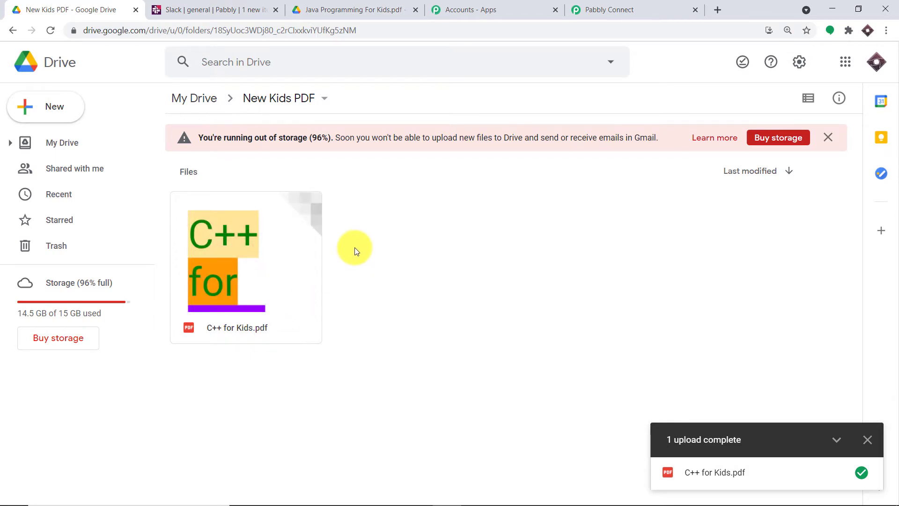
# Save the Pabbly Connect trigger with a test request, and examine the file's id, links and title in the API response.
pyautogui.click(615, 5)
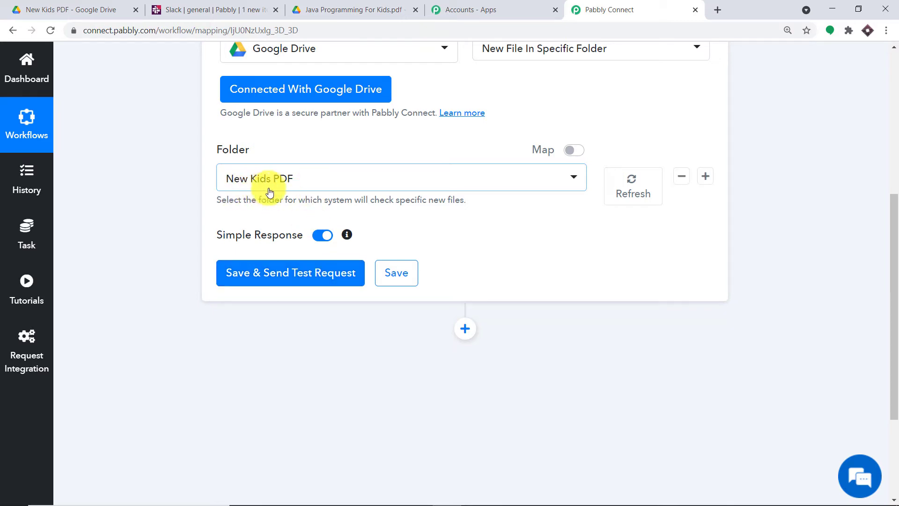
pyautogui.click(300, 275)
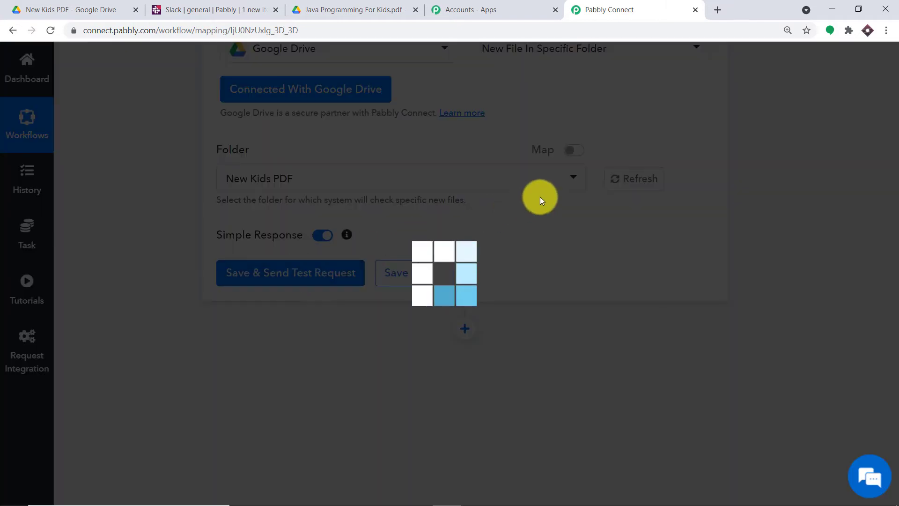
pyautogui.scroll(-1, 656, 300)
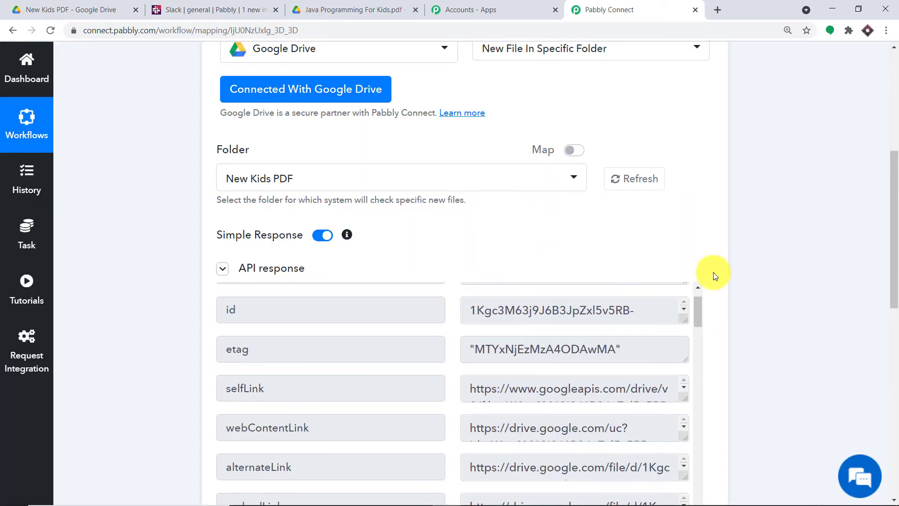
pyautogui.scroll(1, 662, 300)
pyautogui.moveTo(894, 224); pyautogui.dragTo(894, 300)
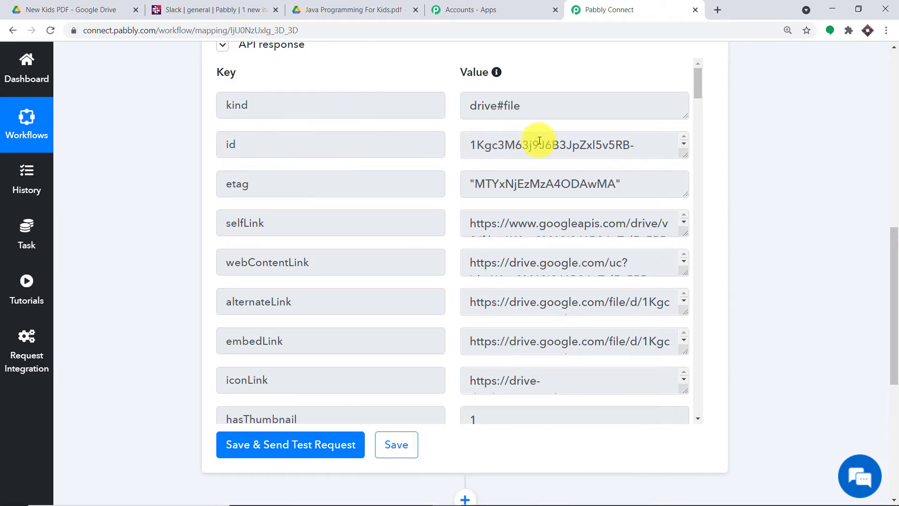
pyautogui.moveTo(684, 155); pyautogui.dragTo(687, 199)
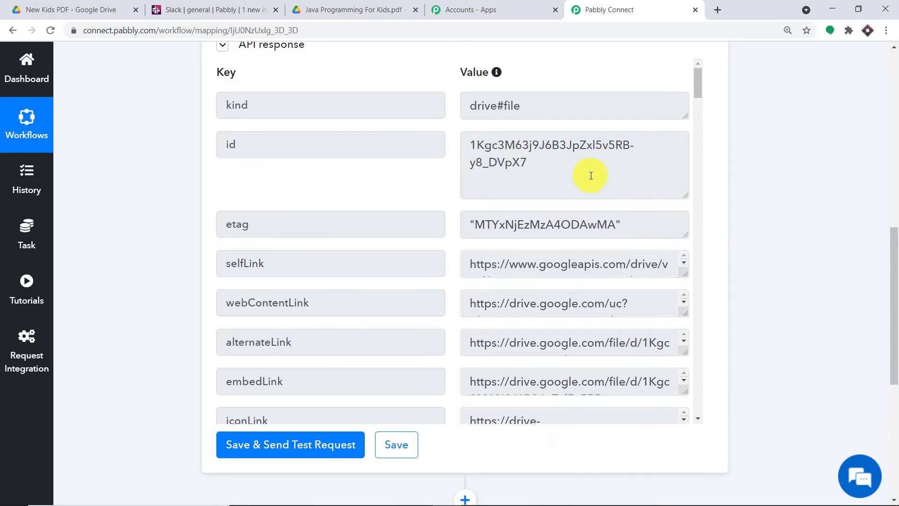
pyautogui.scroll(-1, 592, 210)
pyautogui.scroll(-5, 589, 215)
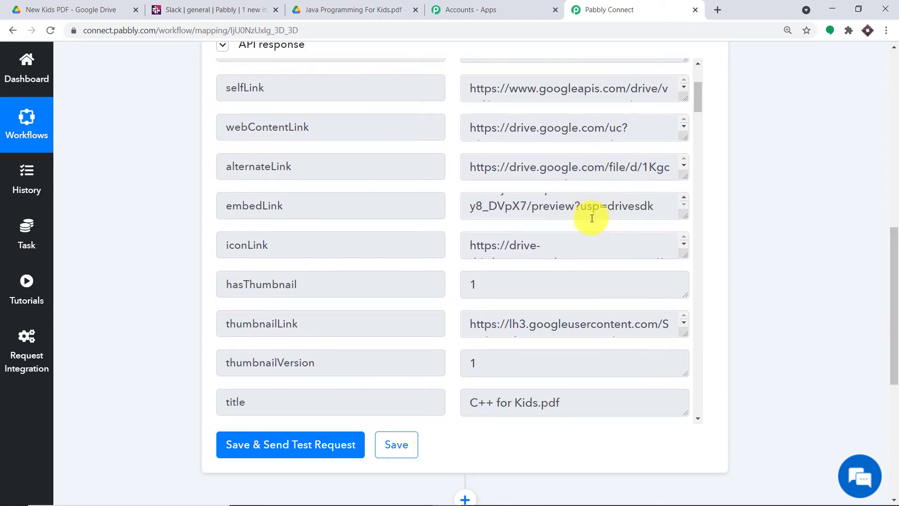
pyautogui.scroll(-1, 516, 349)
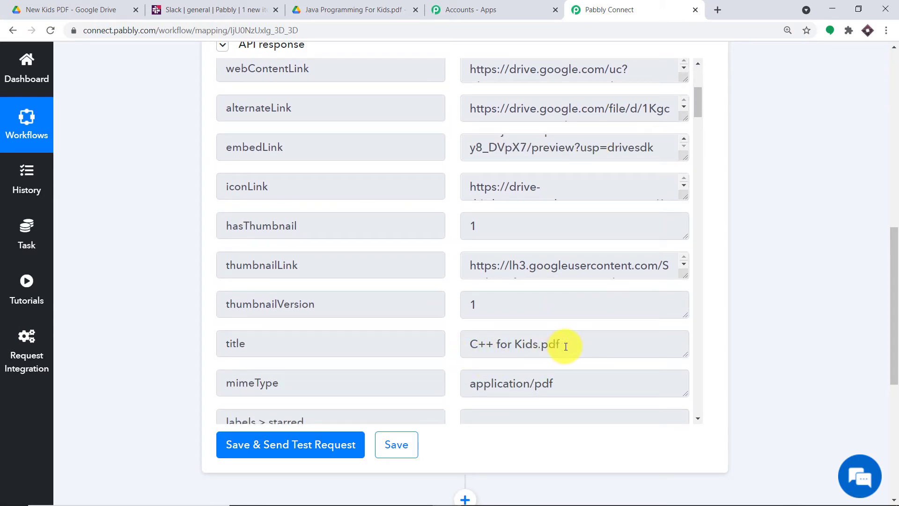
pyautogui.scroll(1, 556, 270)
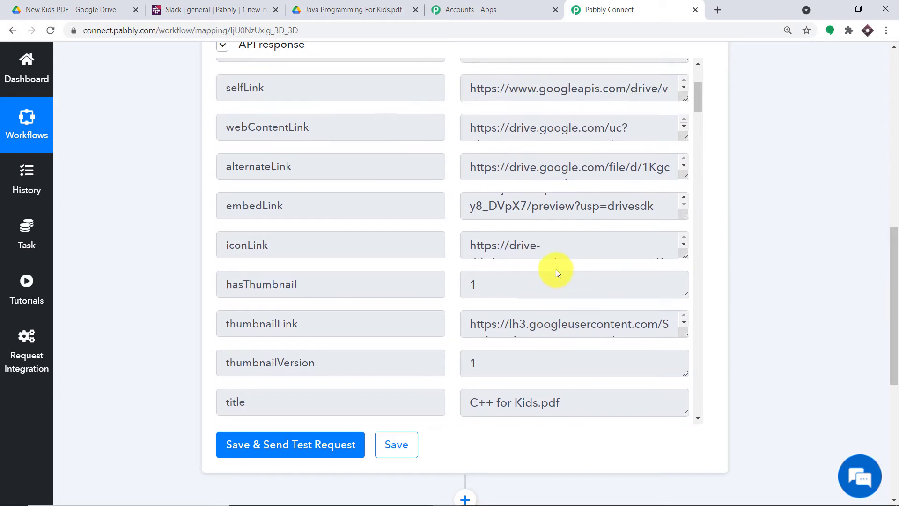
# Add an action step below the Google Drive trigger and open its list of apps.
pyautogui.scroll(1, 560, 252)
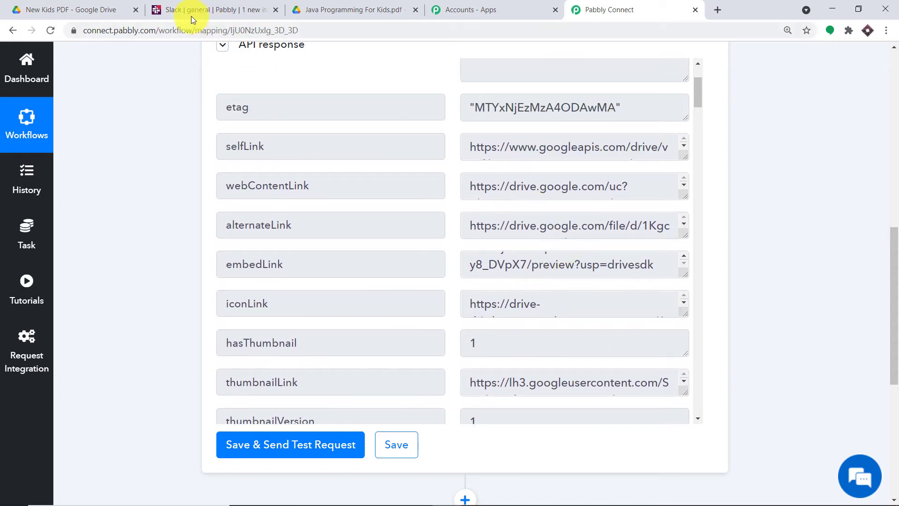
pyautogui.scroll(-2, 568, 345)
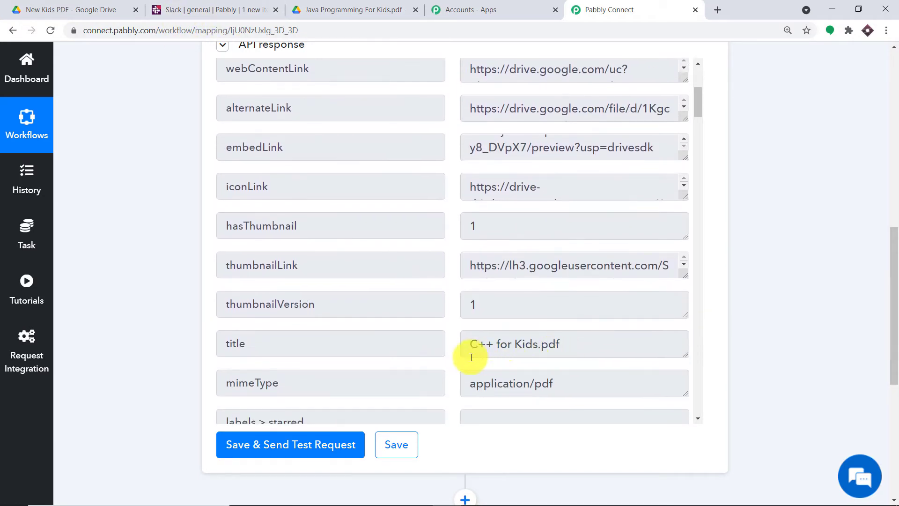
pyautogui.moveTo(894, 258); pyautogui.dragTo(895, 328)
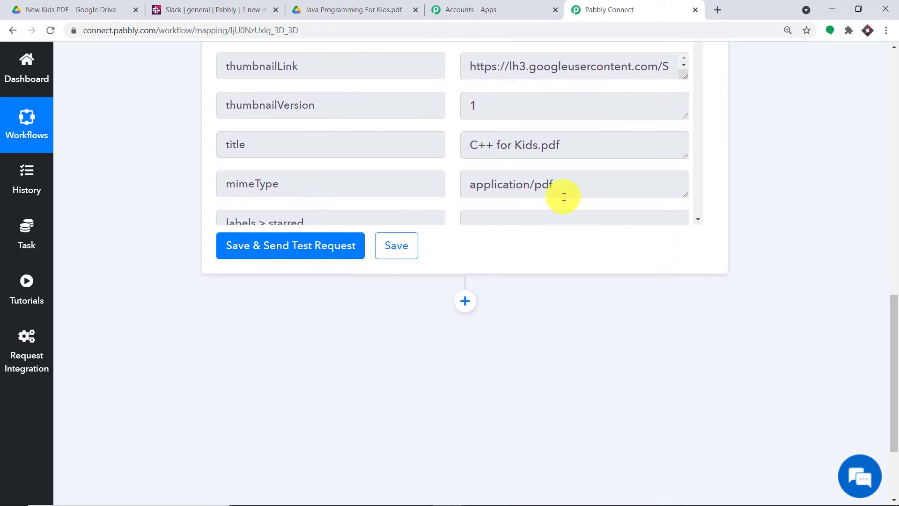
pyautogui.scroll(-3, 543, 200)
pyautogui.click(465, 301)
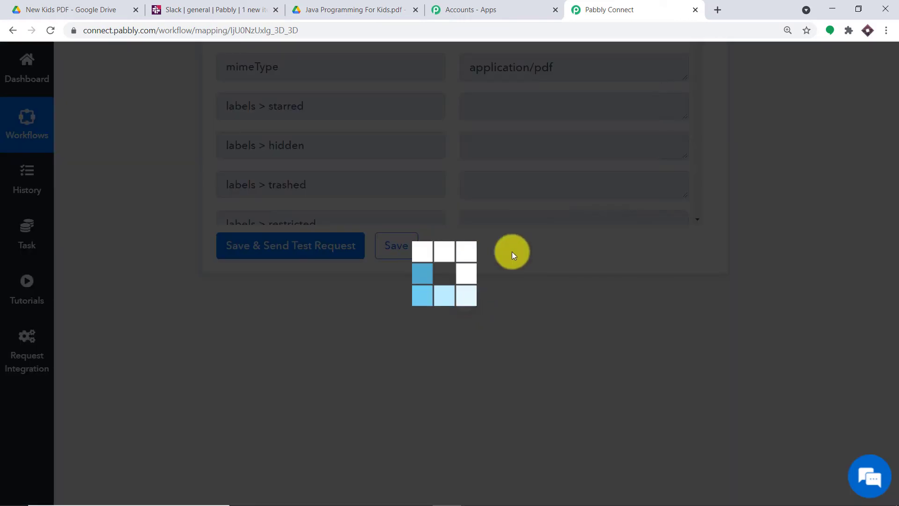
pyautogui.scroll(-3, 654, 218)
pyautogui.moveTo(894, 296); pyautogui.dragTo(893, 357)
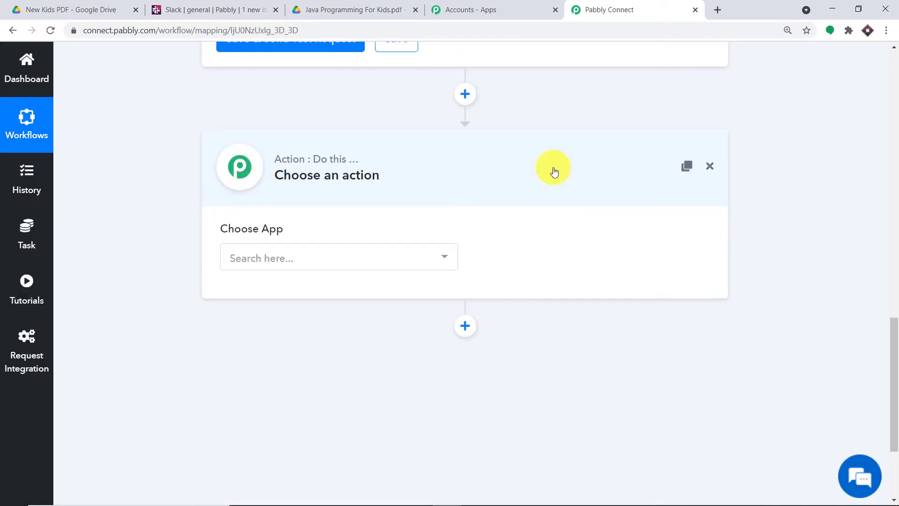
pyautogui.click(380, 253)
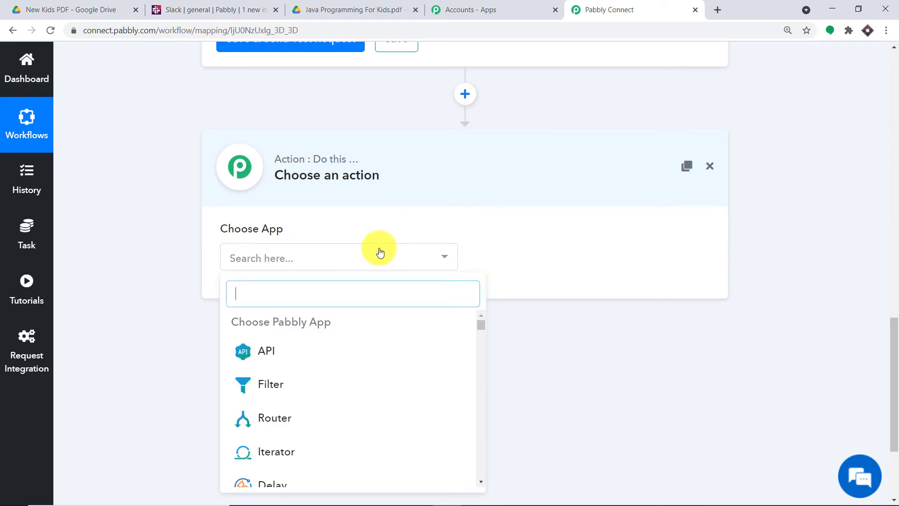
# View the uploaded C++ for Kids PDF in Google Drive, and return to the Pabbly Connect workflow.
pyautogui.click(70, 8)
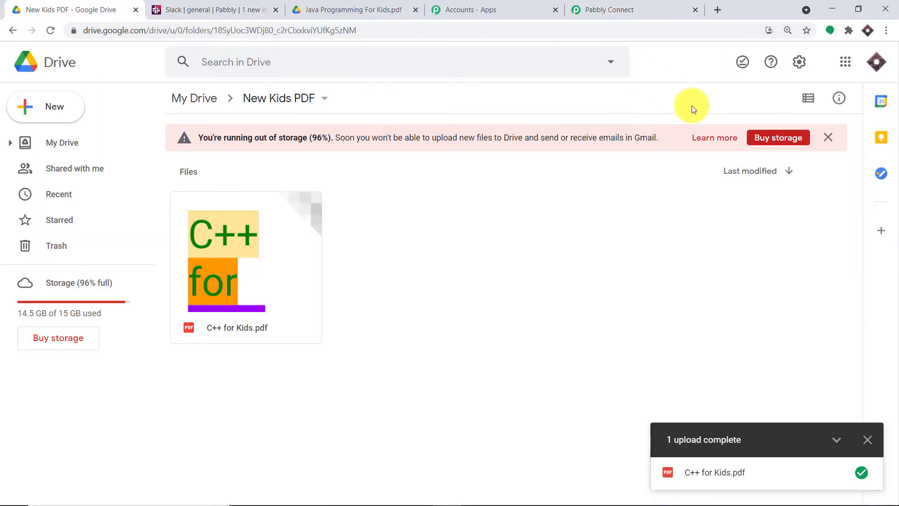
pyautogui.doubleClick(239, 239)
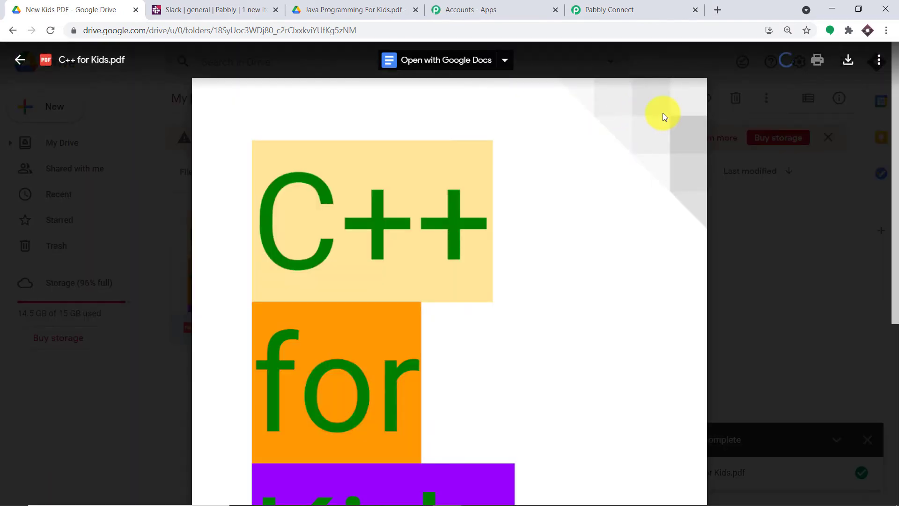
pyautogui.click(617, 5)
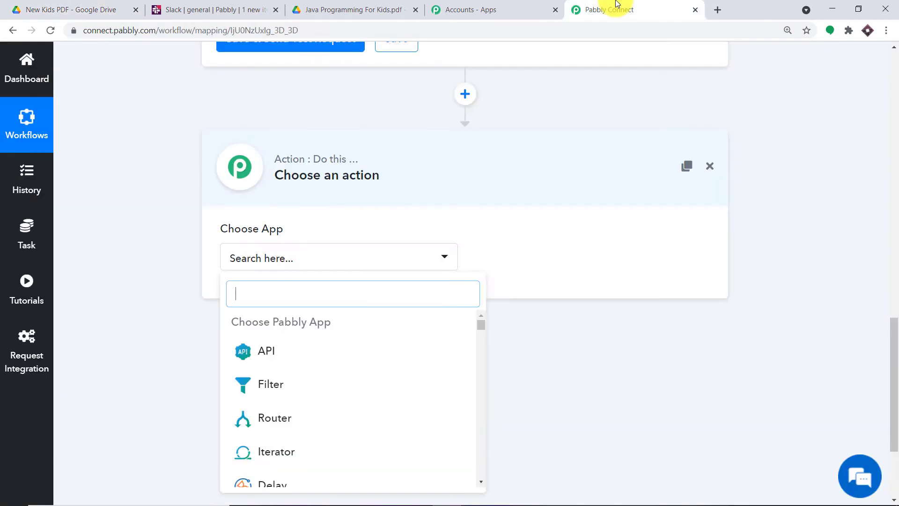
pyautogui.click(88, 6)
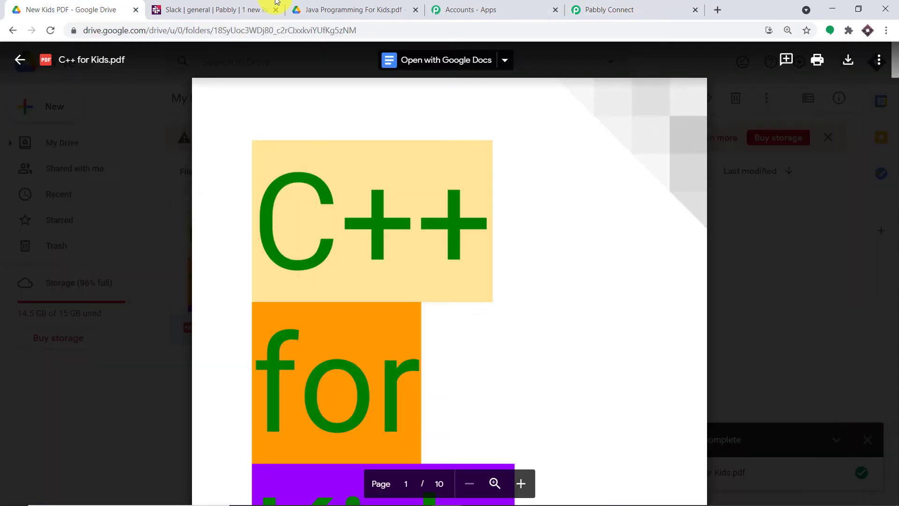
pyautogui.click(683, 5)
# Set the action's app to Google Drive and its action event to Share a File With Anyone.
pyautogui.write('GO')
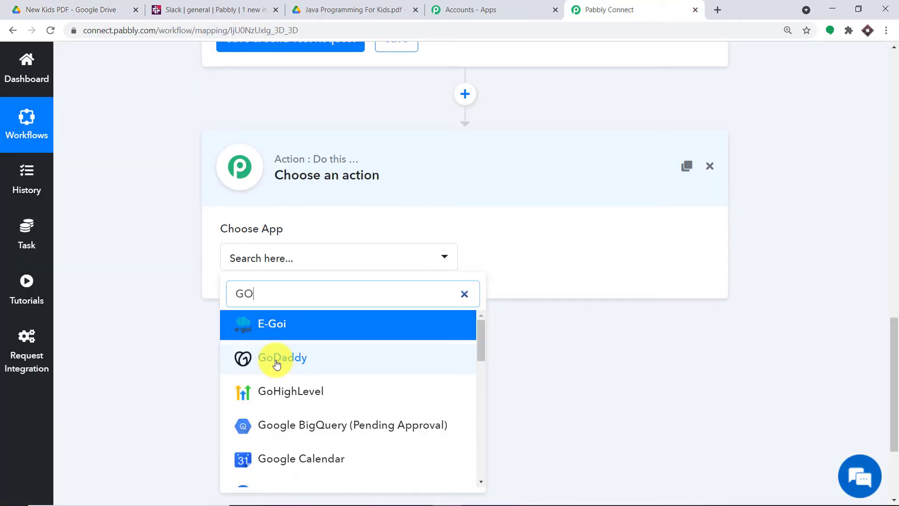
pyautogui.write('OGLE ')
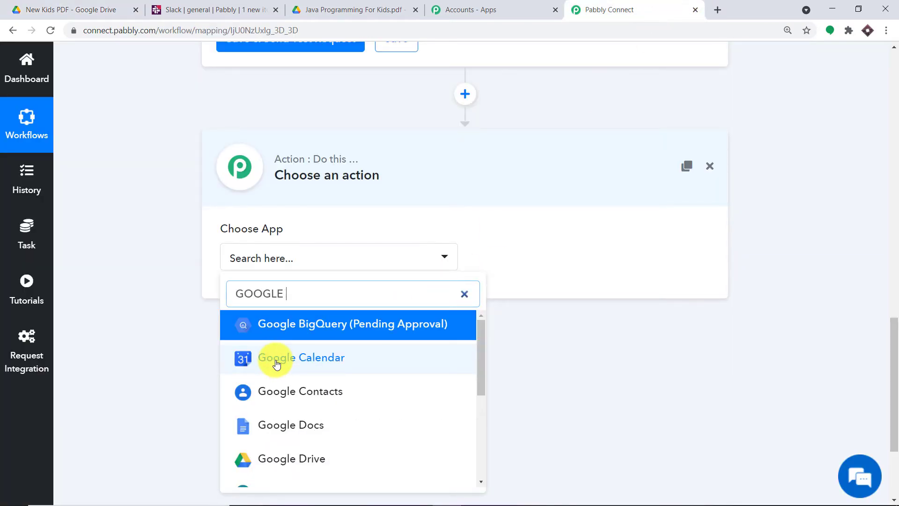
pyautogui.write('DR')
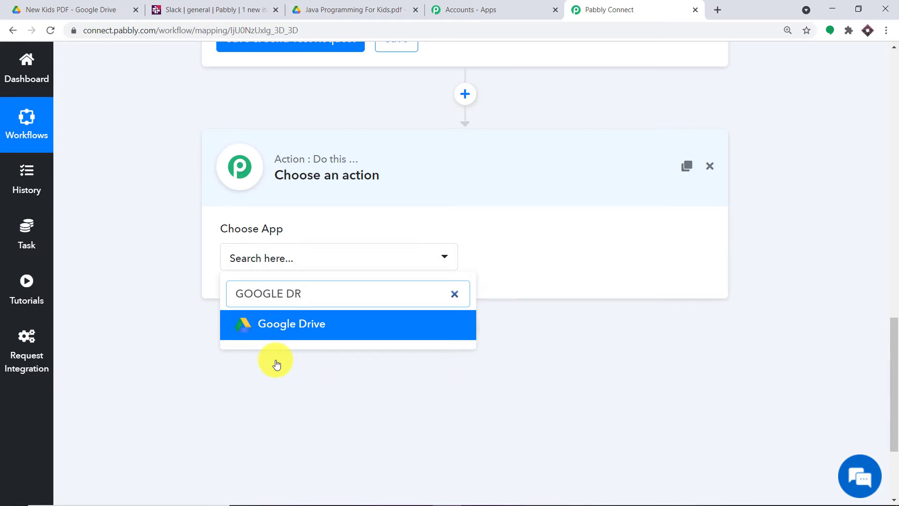
pyautogui.click(295, 328)
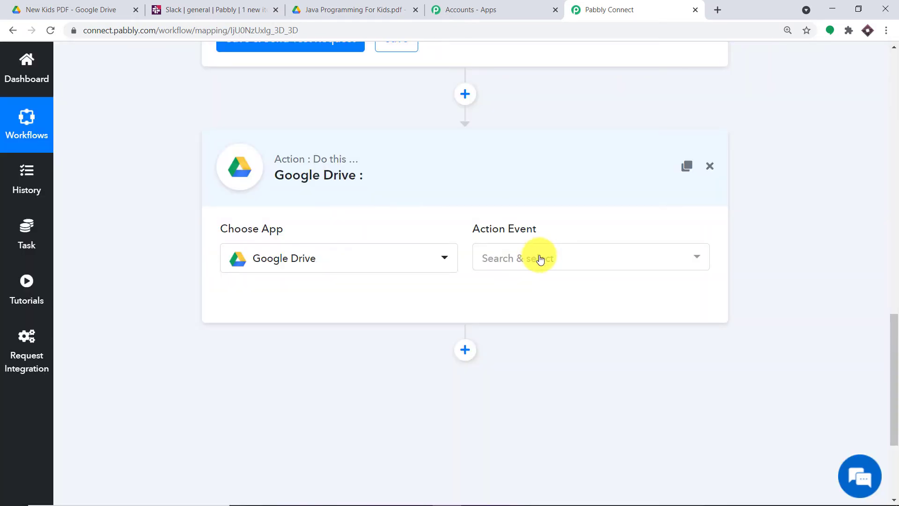
pyautogui.click(538, 256)
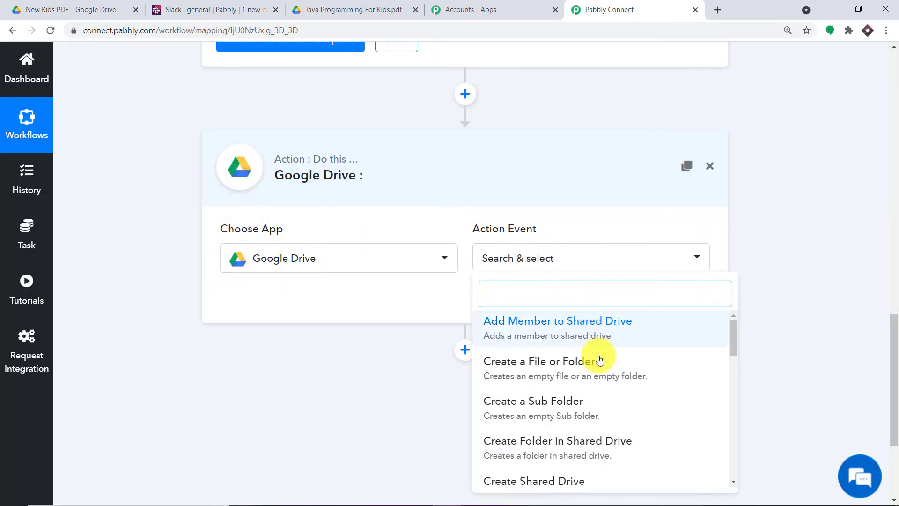
pyautogui.scroll(-7, 596, 363)
pyautogui.scroll(-3, 597, 372)
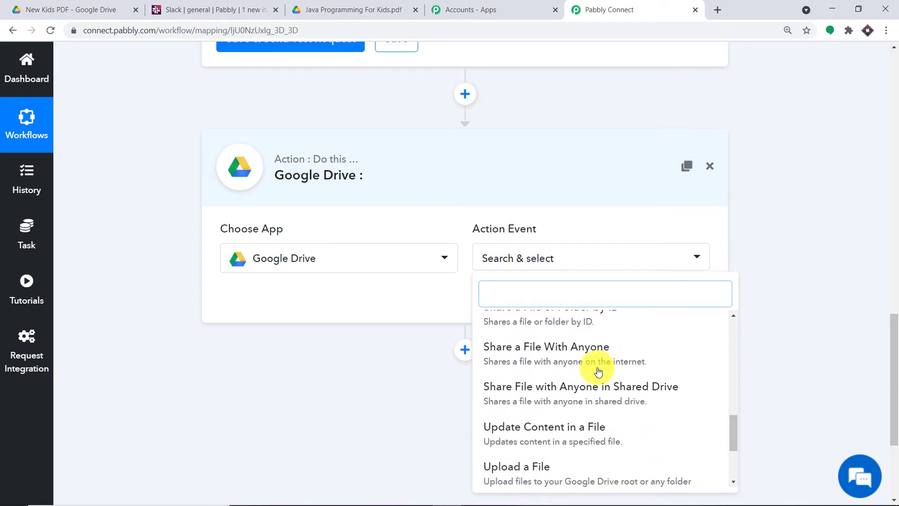
pyautogui.click(573, 352)
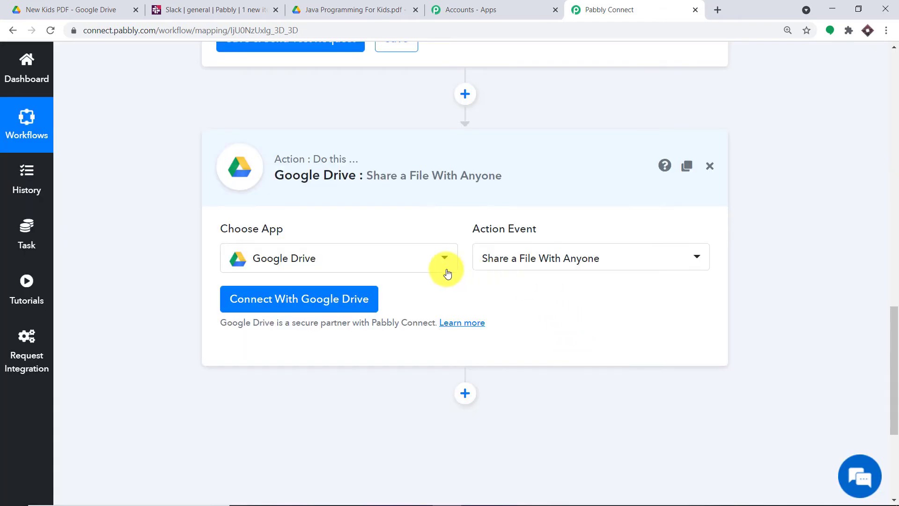
pyautogui.click(526, 257)
pyautogui.scroll(-1, 583, 338)
pyautogui.scroll(-1, 583, 339)
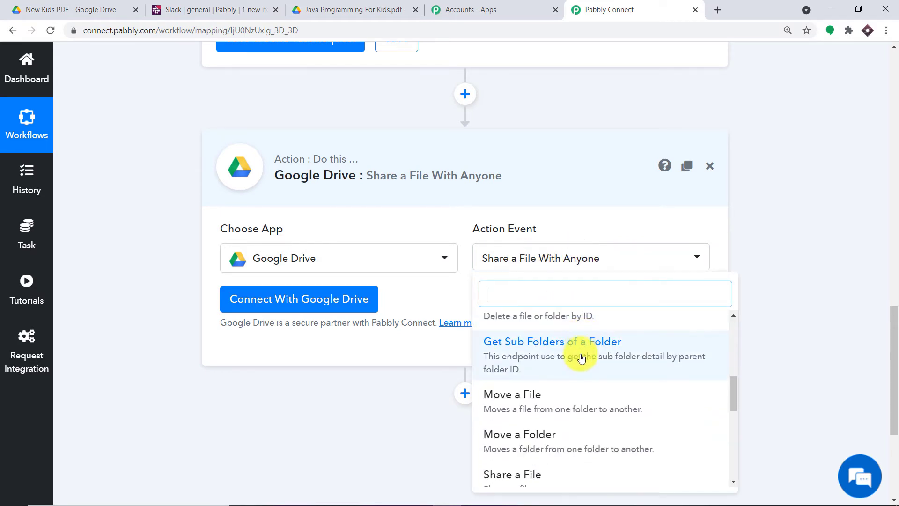
pyautogui.scroll(-2, 526, 406)
pyautogui.scroll(3, 545, 399)
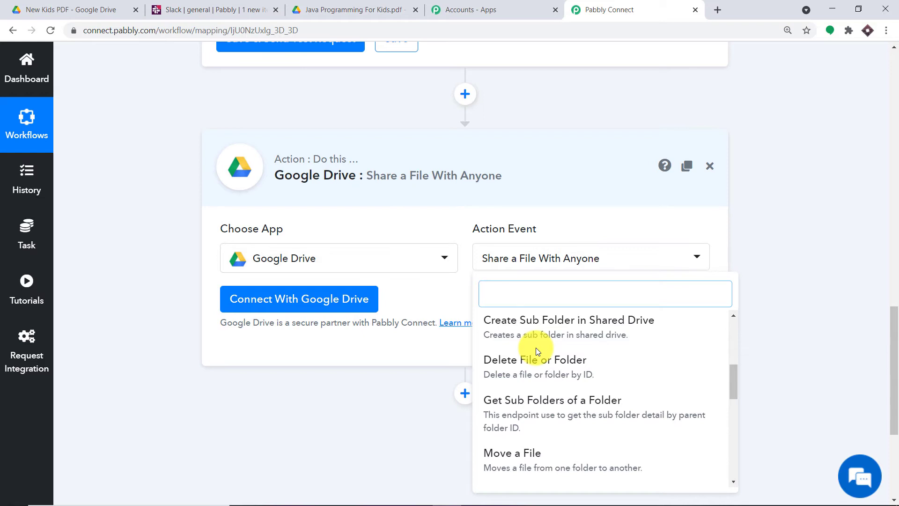
pyautogui.click(444, 295)
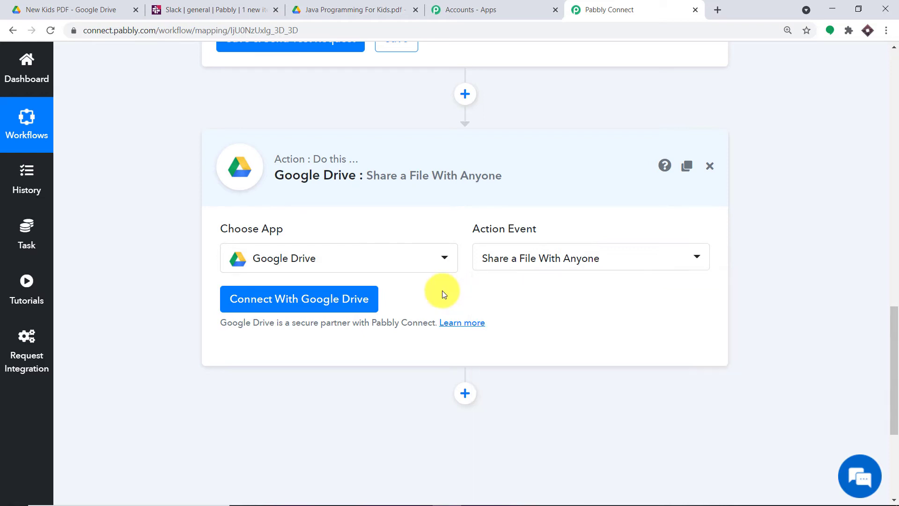
# Connect the action to Google Drive with new credentials, choosing the Google account and allowing Pabbly Connect Drive access.
pyautogui.click(317, 302)
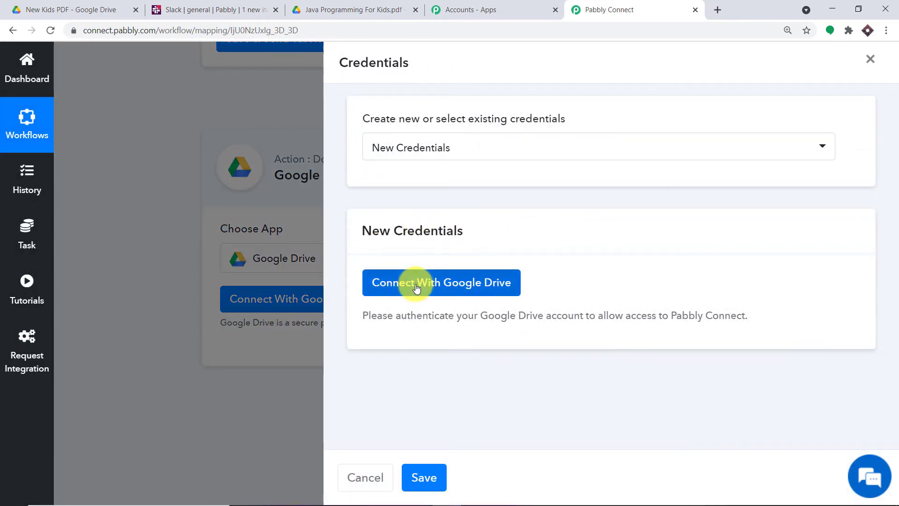
pyautogui.click(416, 287)
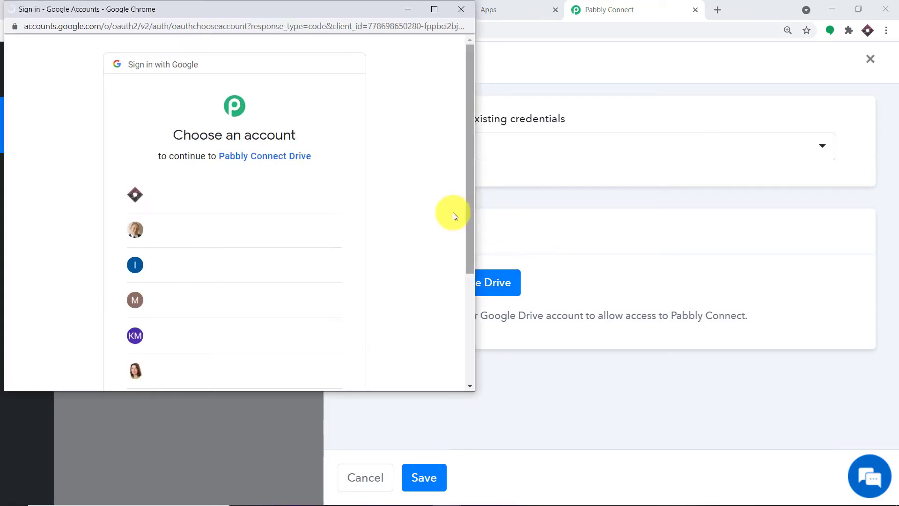
pyautogui.click(199, 201)
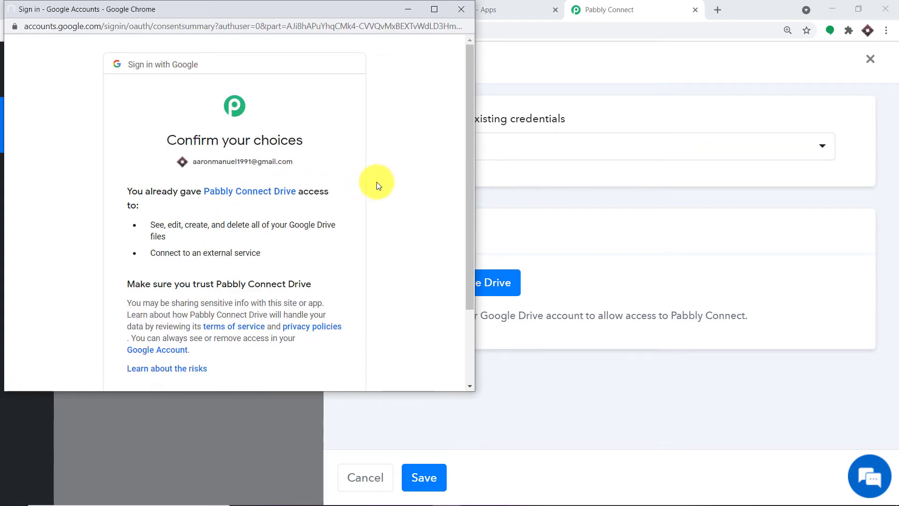
pyautogui.scroll(-1, 356, 216)
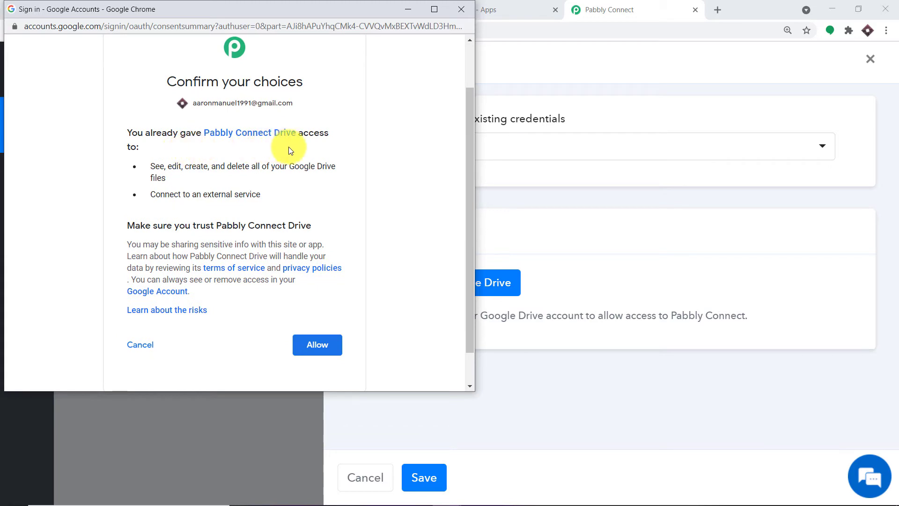
pyautogui.click(326, 344)
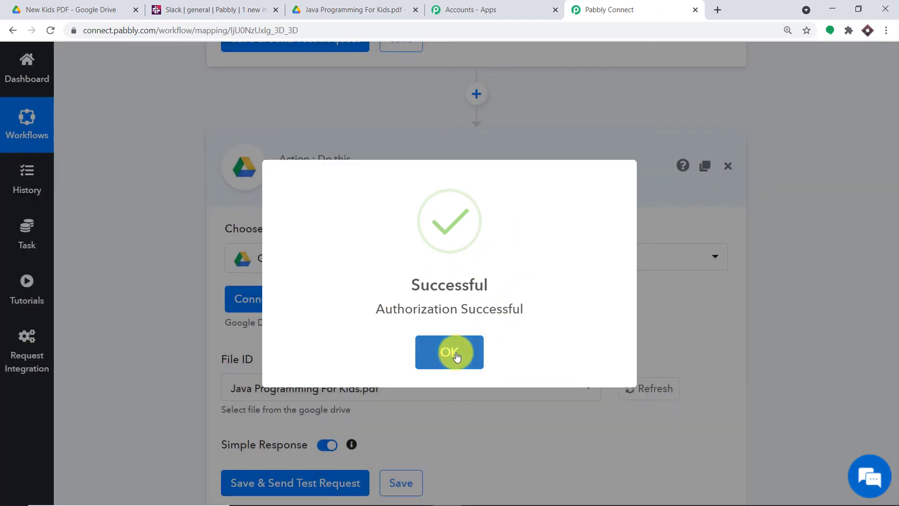
pyautogui.click(456, 354)
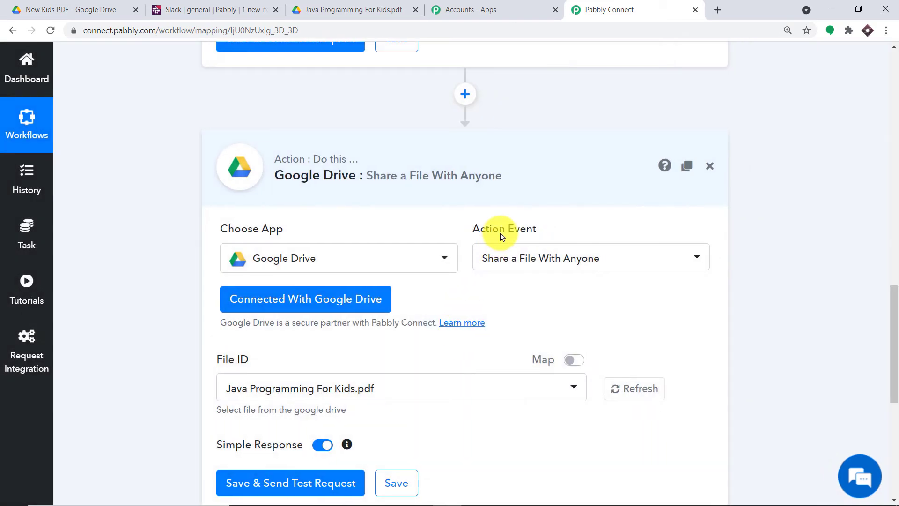
# Turn on mapping for the action's File ID and clear the preset file ID.
pyautogui.scroll(-3, 500, 233)
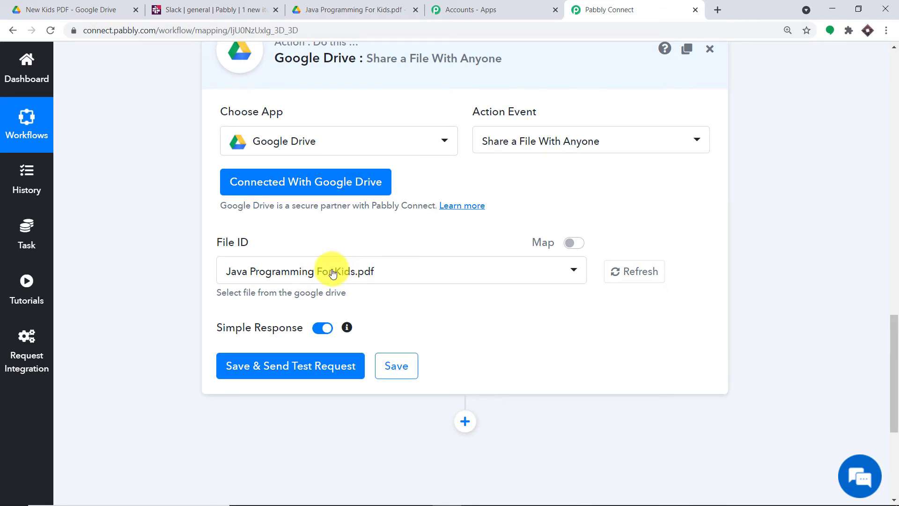
pyautogui.click(360, 280)
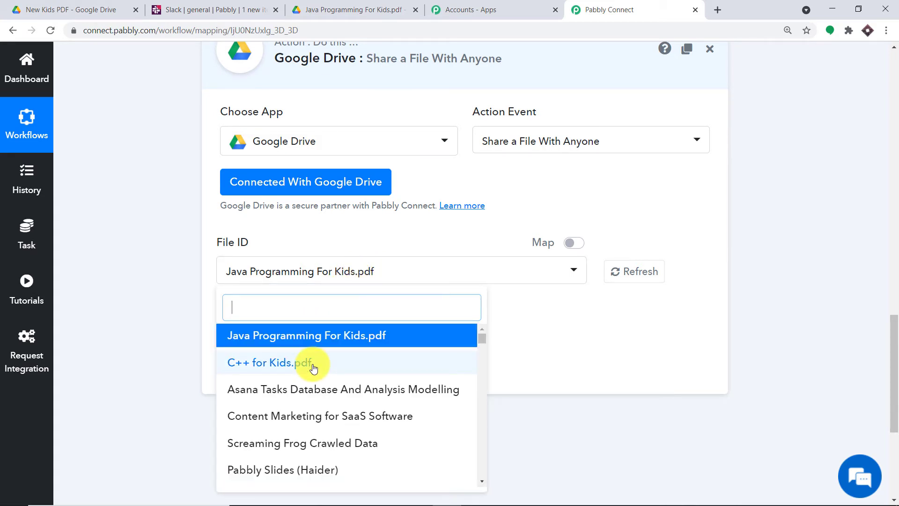
pyautogui.click(423, 238)
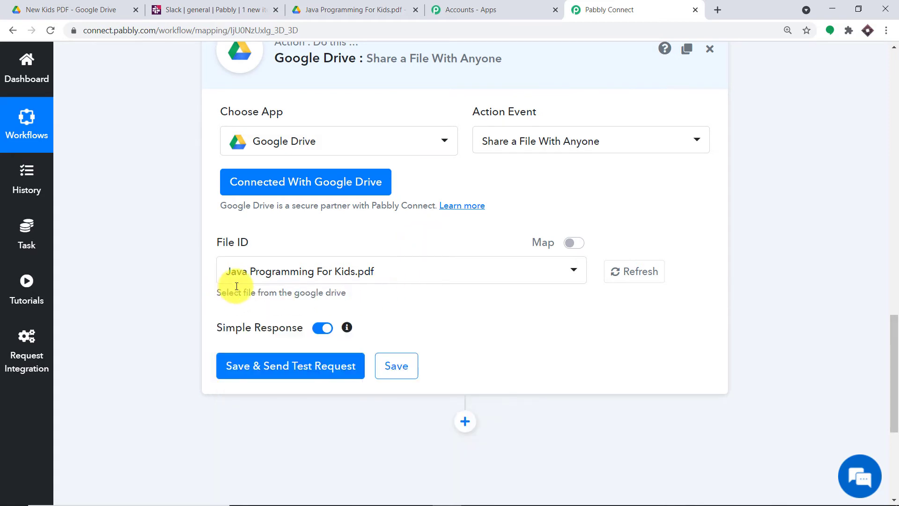
pyautogui.click(574, 244)
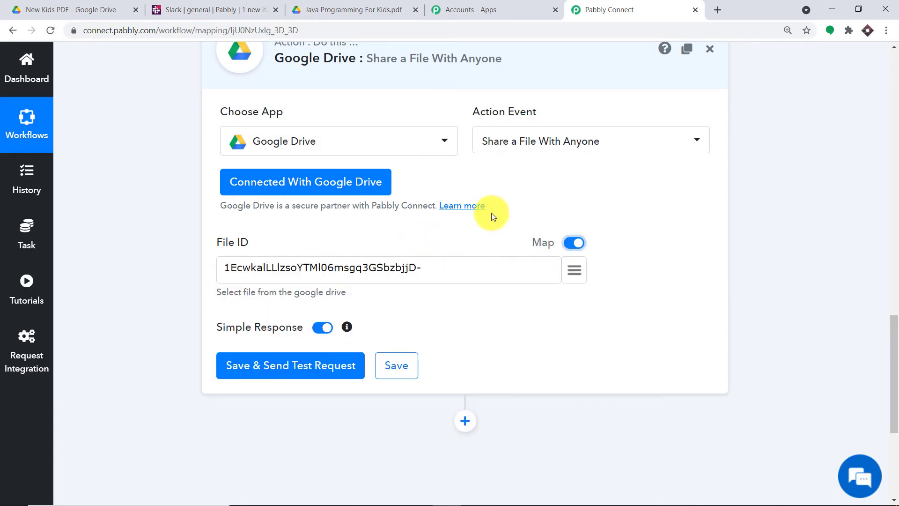
pyautogui.moveTo(433, 270); pyautogui.dragTo(190, 270)
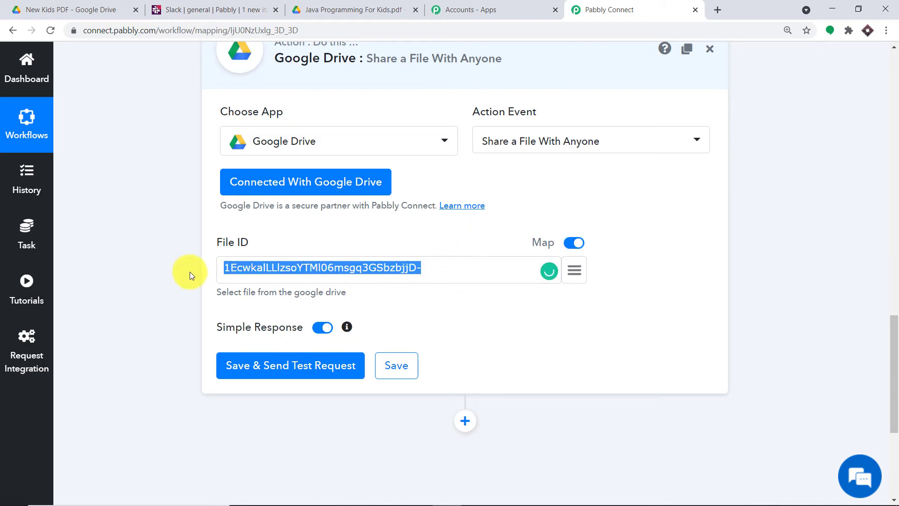
pyautogui.press('BackSpace')
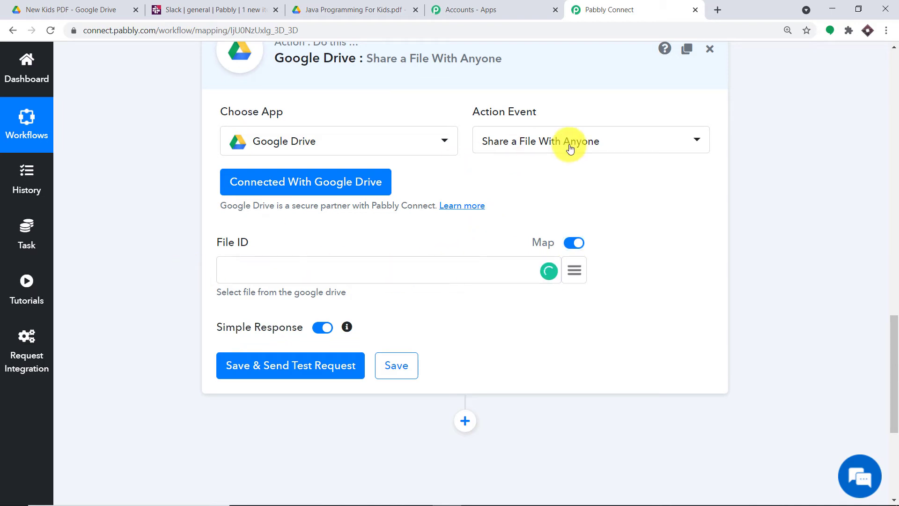
# Examine the Google Drive trigger's API response to locate the uploaded file's id.
pyautogui.scroll(12, 656, 142)
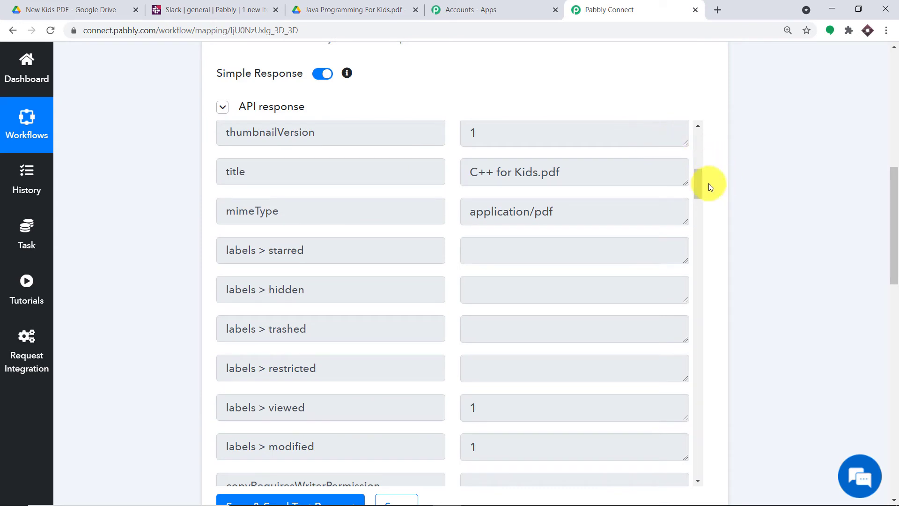
pyautogui.moveTo(699, 181); pyautogui.dragTo(689, 139)
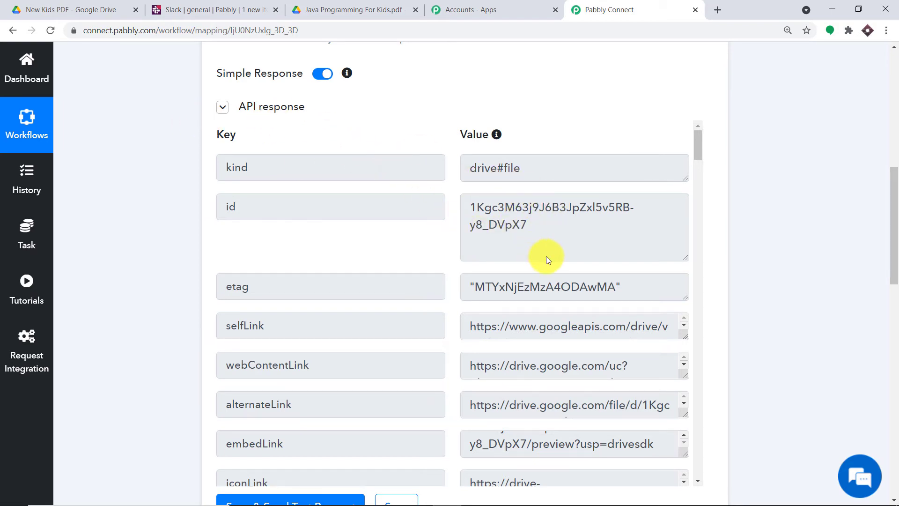
pyautogui.scroll(-3, 546, 257)
pyautogui.scroll(-5, 545, 274)
pyautogui.scroll(4, 553, 251)
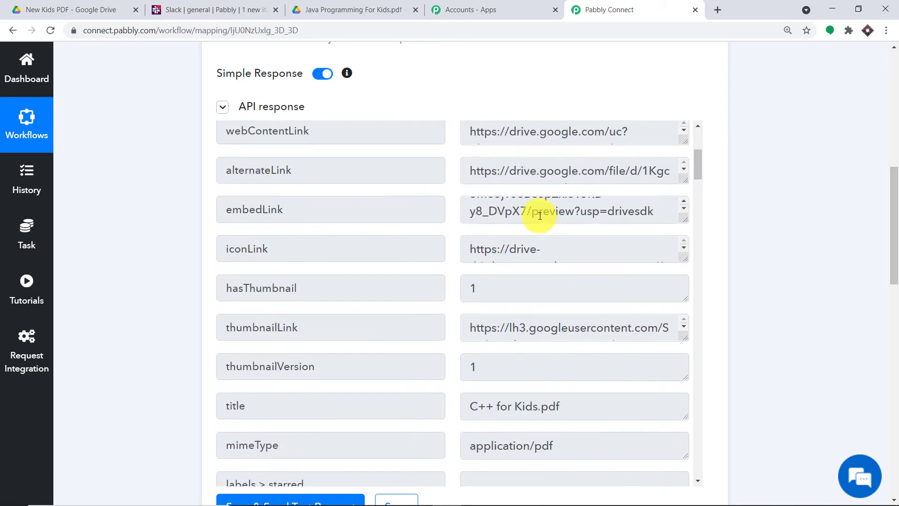
pyautogui.scroll(5, 627, 173)
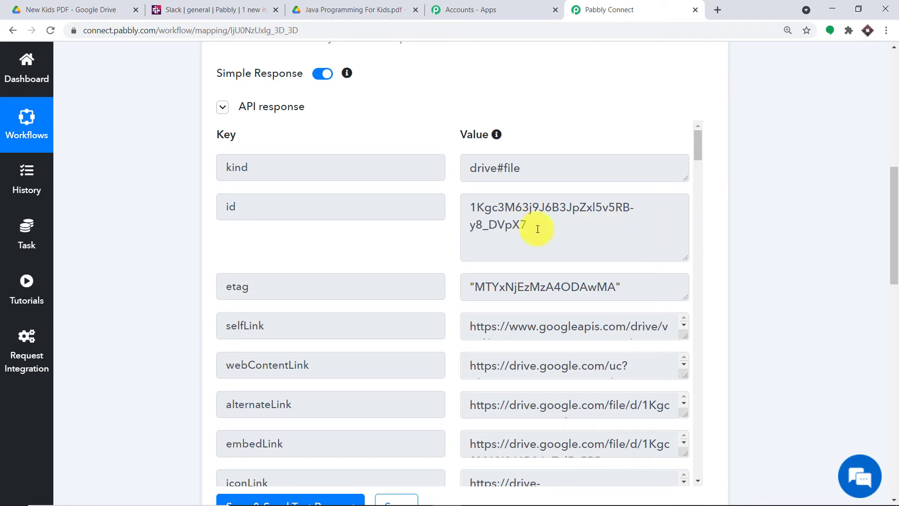
pyautogui.doubleClick(513, 218)
# Map the action's File ID to the id from the New File In Specific Folder trigger, and save and send a test request.
pyautogui.moveTo(894, 225); pyautogui.dragTo(894, 382)
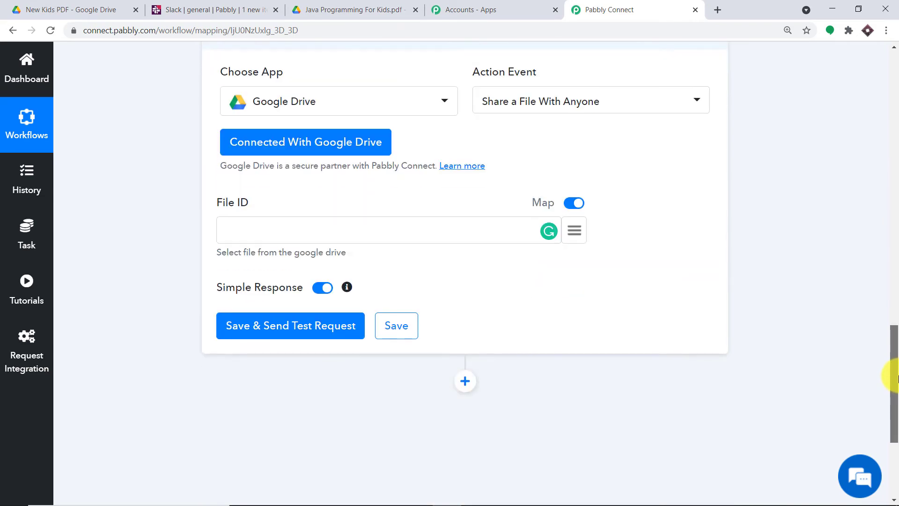
pyautogui.click(576, 231)
pyautogui.click(352, 310)
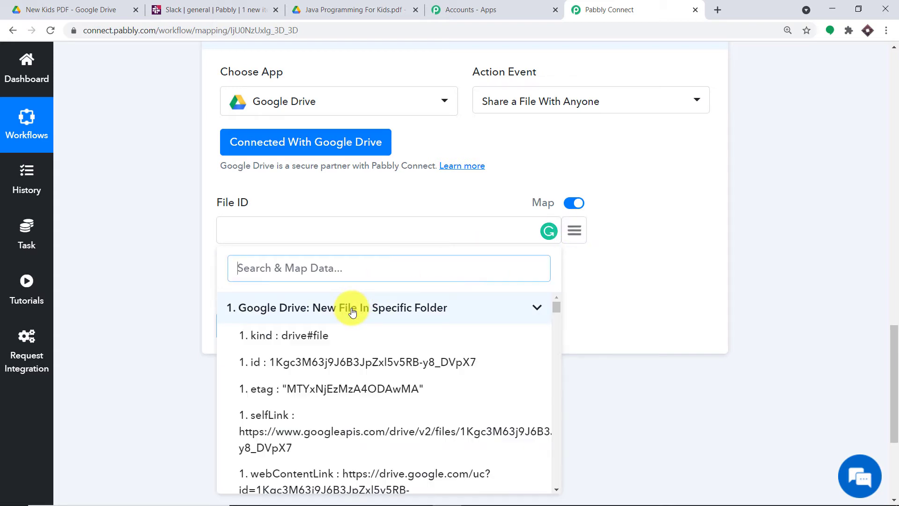
pyautogui.click(341, 366)
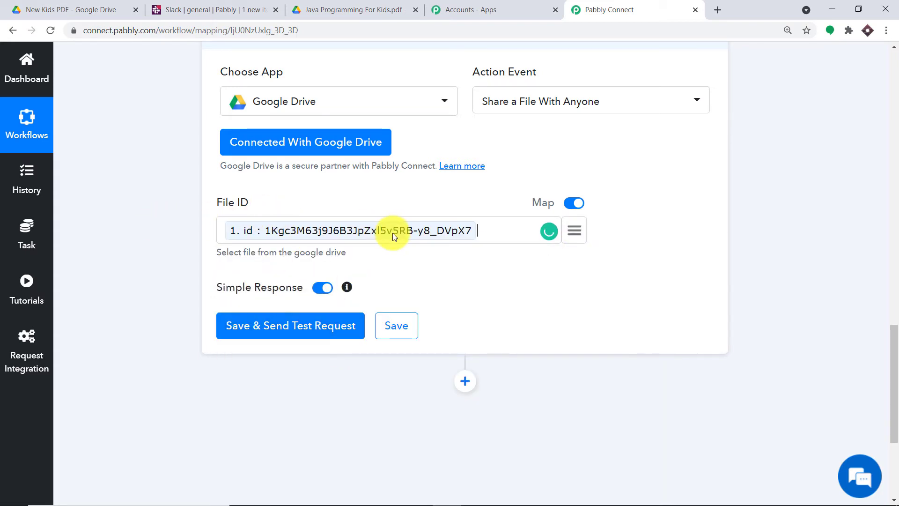
pyautogui.click(301, 330)
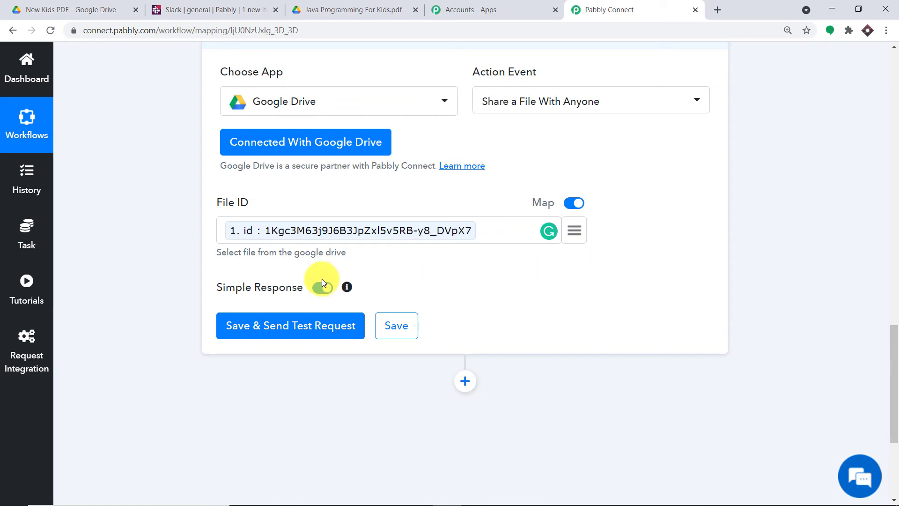
pyautogui.click(281, 324)
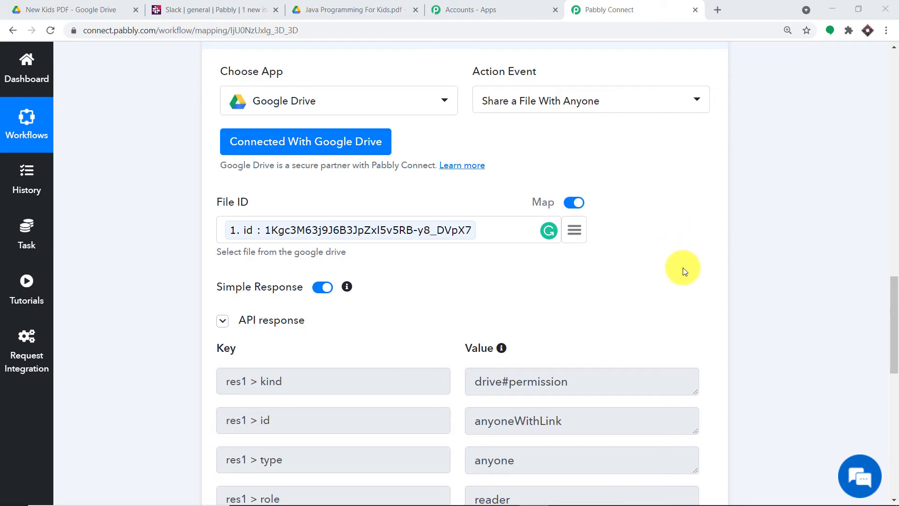
# Review the share action's API response, enlarging the res2 > webViewLink value to read the full link.
pyautogui.scroll(-6, 683, 262)
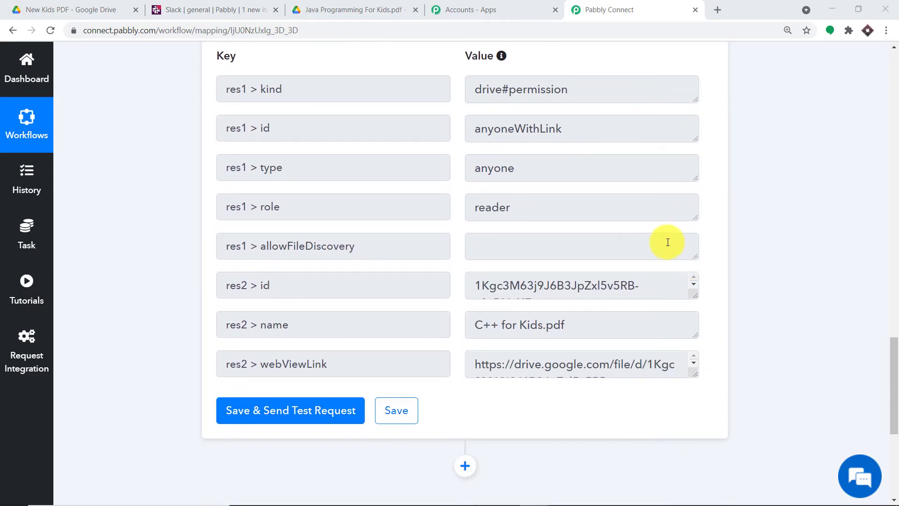
pyautogui.scroll(3, 660, 241)
pyautogui.scroll(-3, 515, 248)
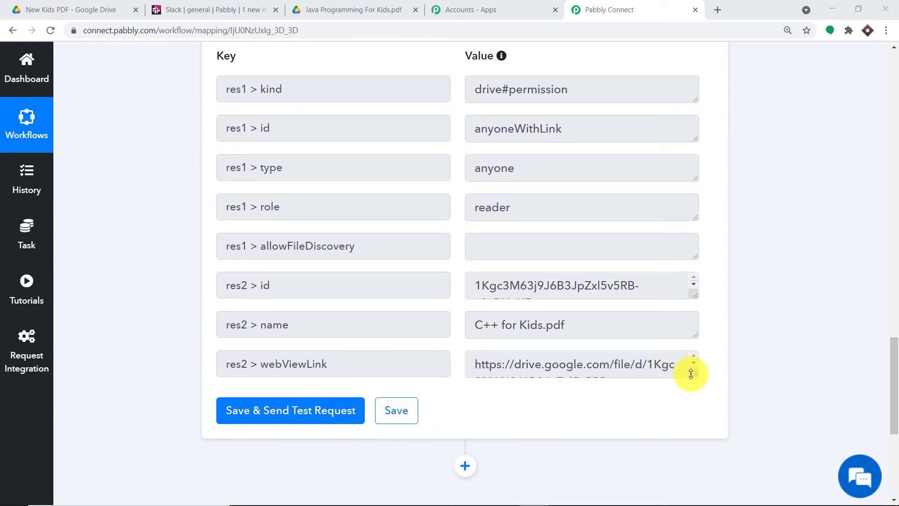
pyautogui.moveTo(690, 374); pyautogui.dragTo(696, 427)
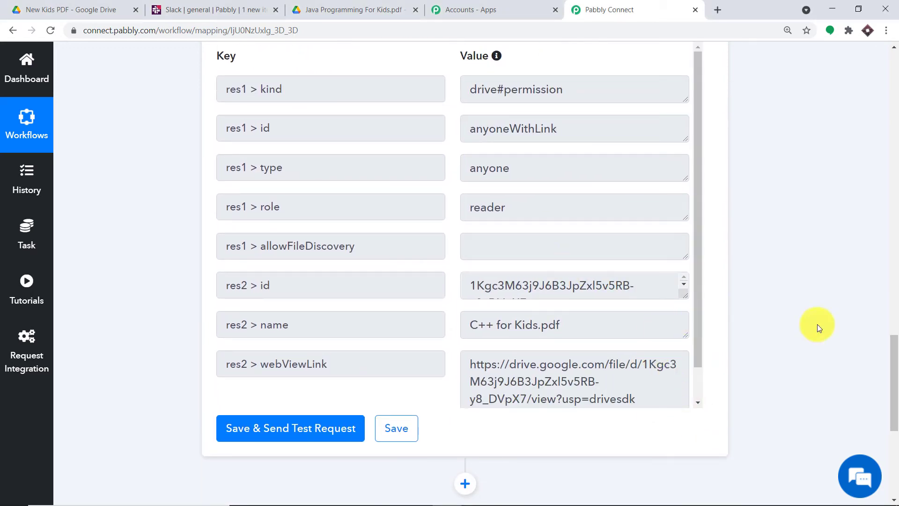
pyautogui.scroll(-3, 796, 317)
pyautogui.scroll(-2, 638, 247)
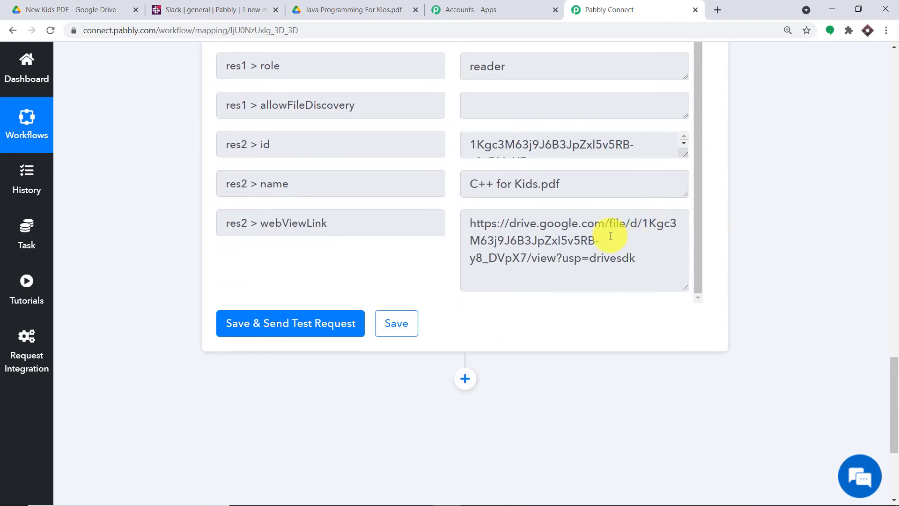
# Copy the res2 > webViewLink URL and open it in a new browser tab to check the shared PDF.
pyautogui.moveTo(642, 261); pyautogui.dragTo(388, 206)
pyautogui.hotkey('ctrl', 'c')
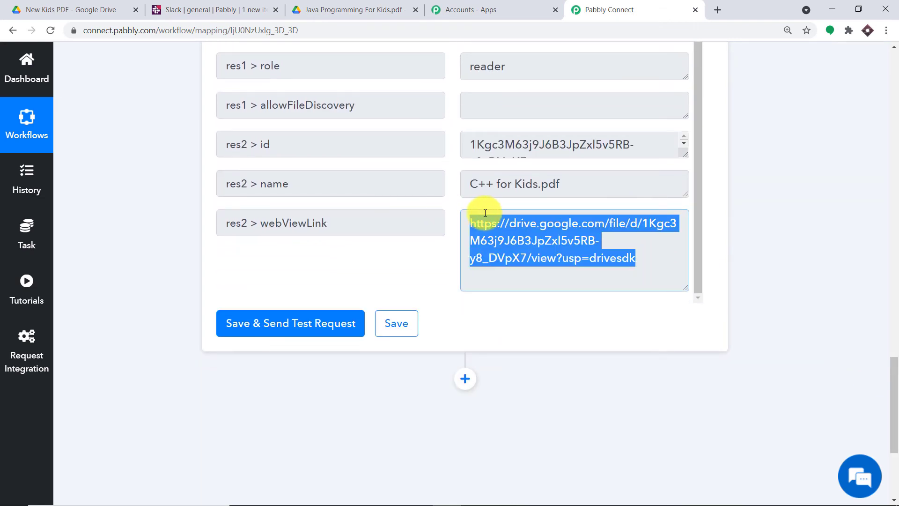
pyautogui.rightClick(498, 228)
pyautogui.click(516, 240)
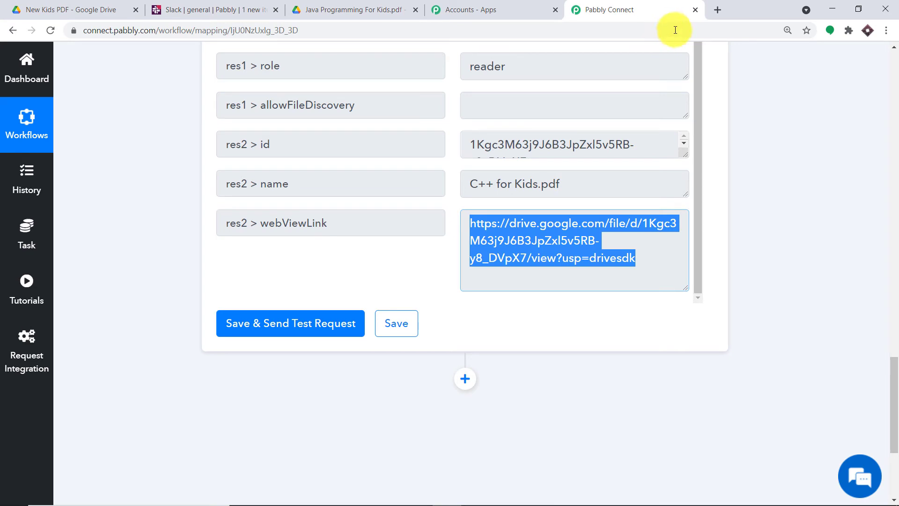
pyautogui.click(716, 10)
pyautogui.hotkey('ctrl', 'v')
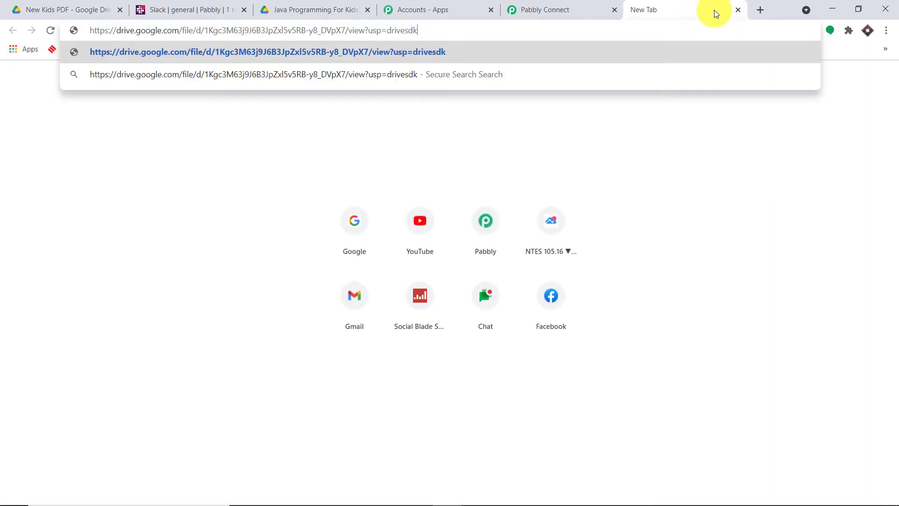
pyautogui.press('Return')
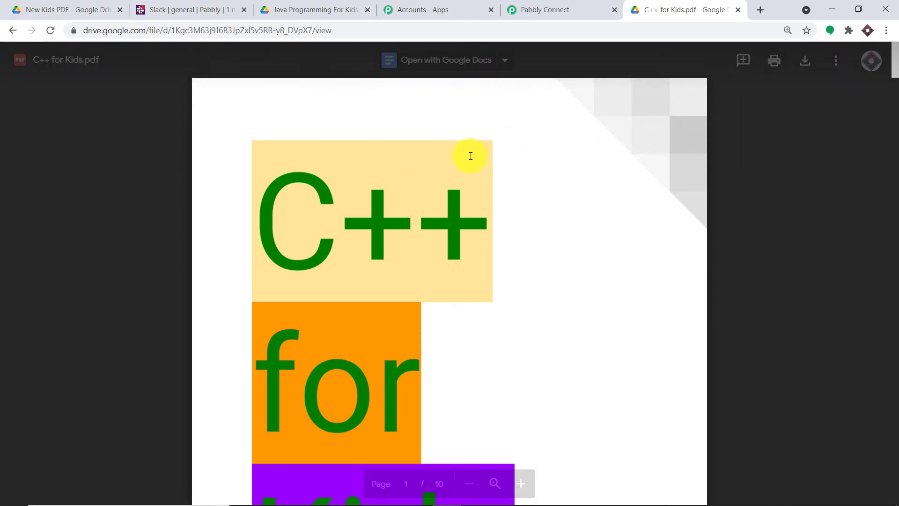
# Return to the Pabbly Connect workflow, add an action after the file-sharing step and set its app to Slack.
pyautogui.click(580, 7)
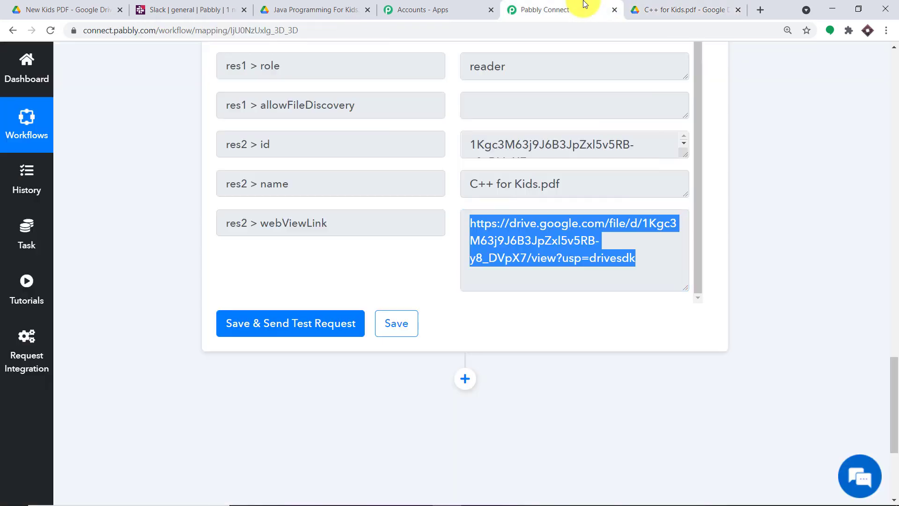
pyautogui.scroll(-5, 599, 220)
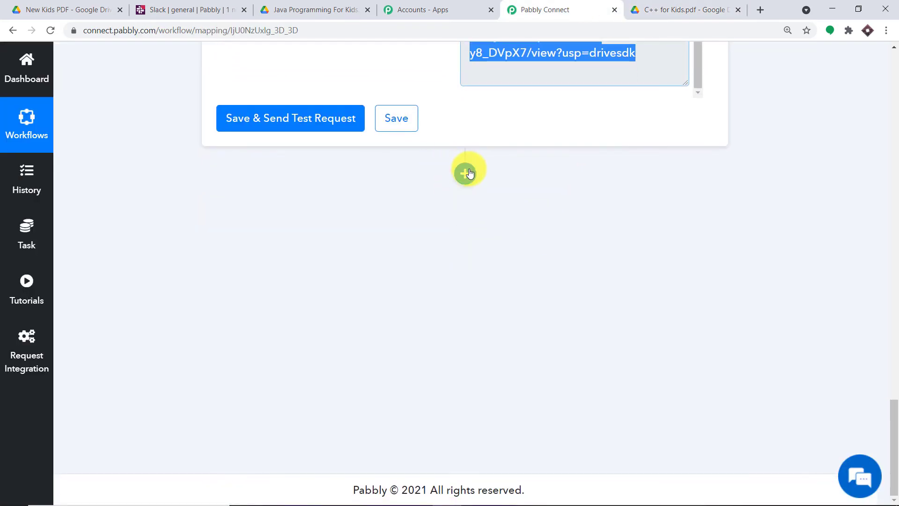
pyautogui.click(469, 172)
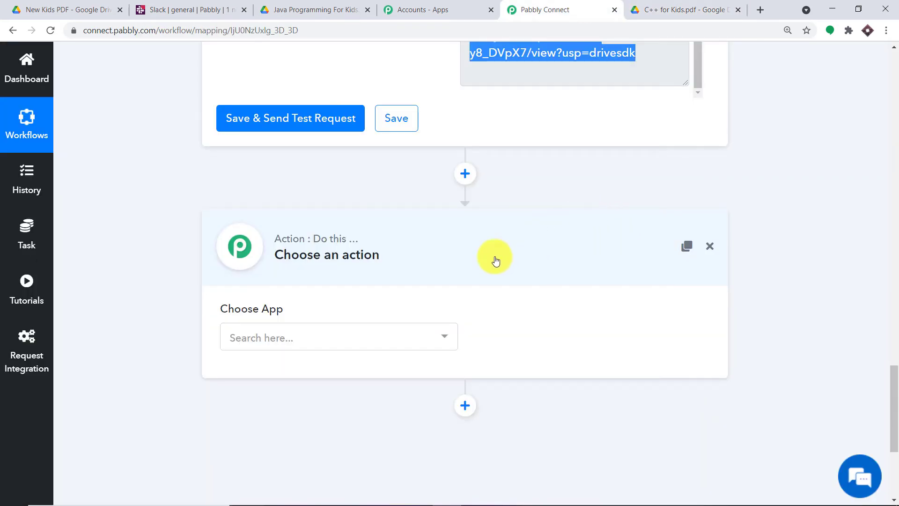
pyautogui.click(344, 338)
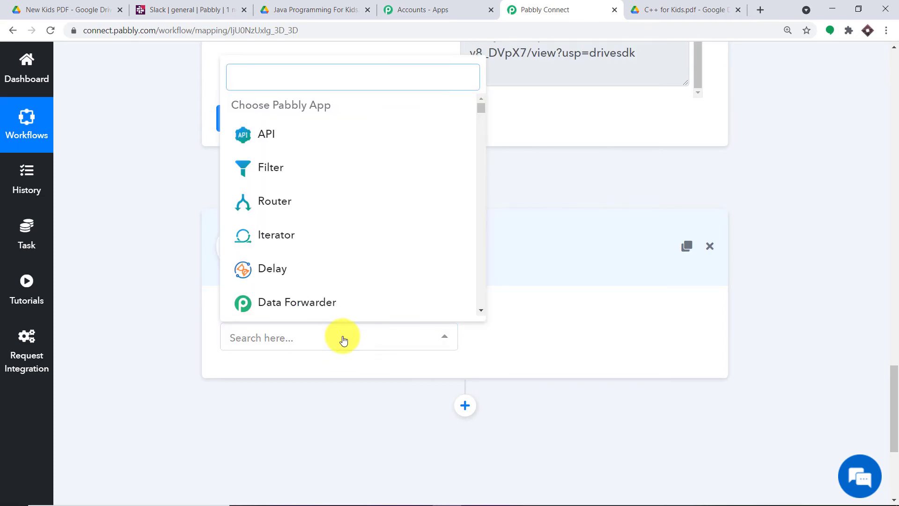
pyautogui.write('SLACK')
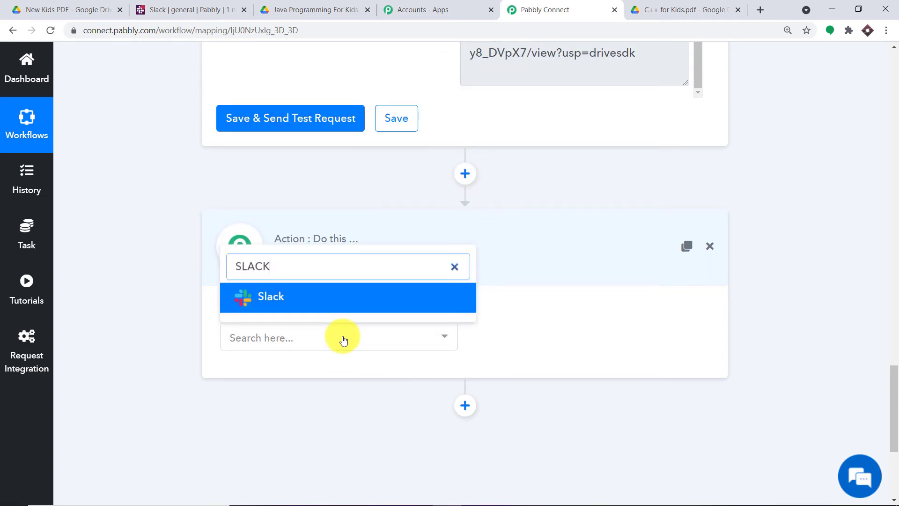
pyautogui.click(328, 297)
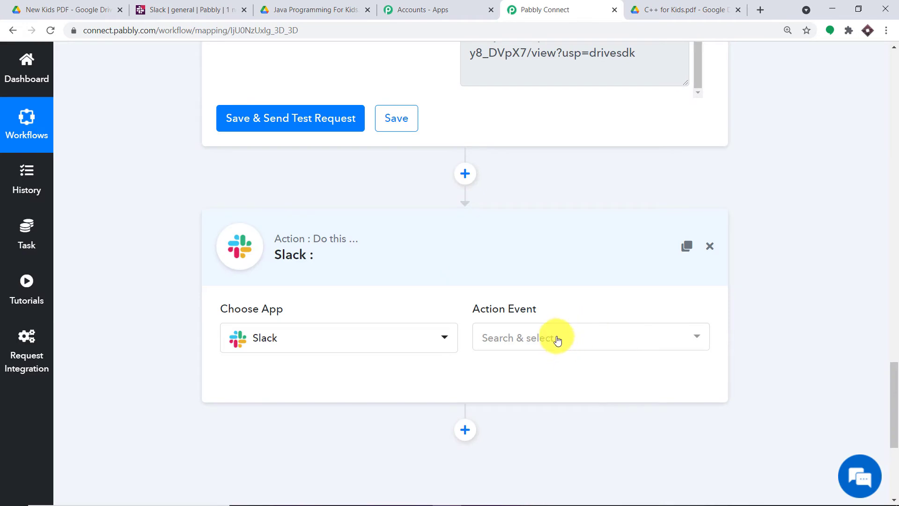
# Set the Slack action's event to Send Channel Message (without Image).
pyautogui.click(557, 339)
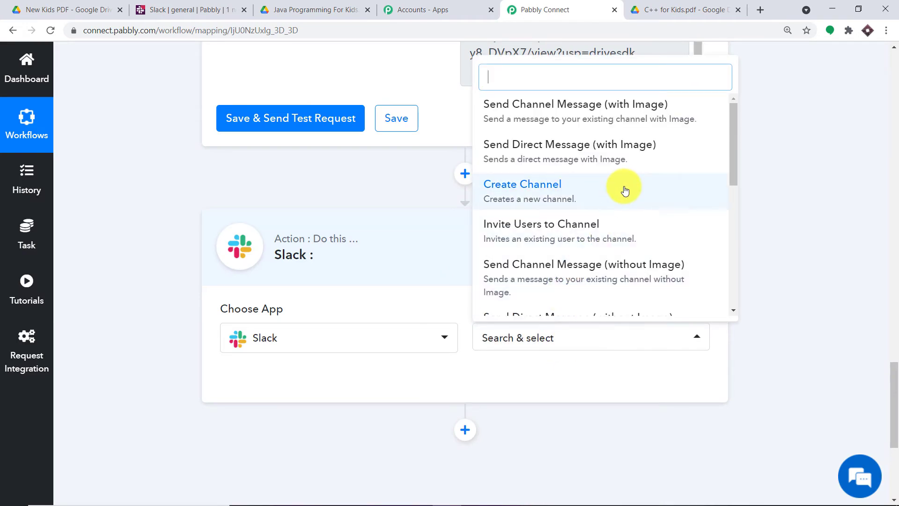
pyautogui.scroll(-1, 625, 189)
pyautogui.scroll(-2, 627, 192)
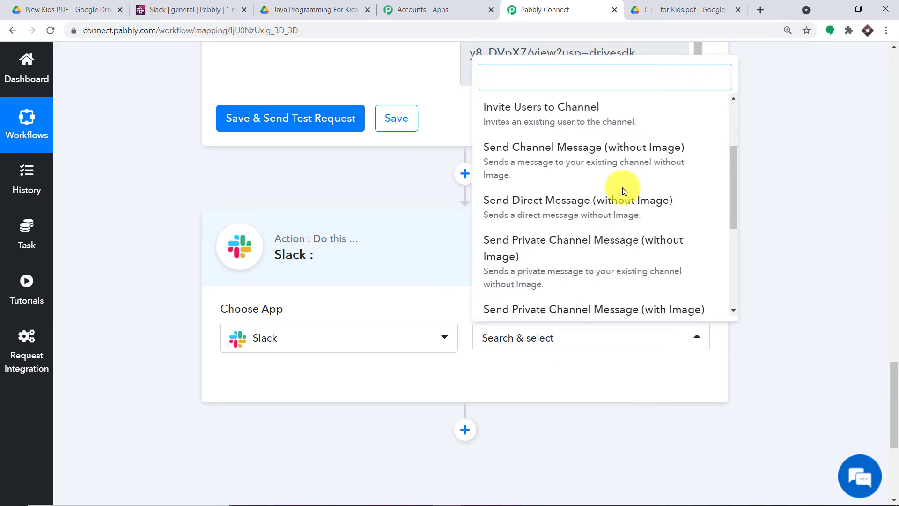
pyautogui.click(609, 162)
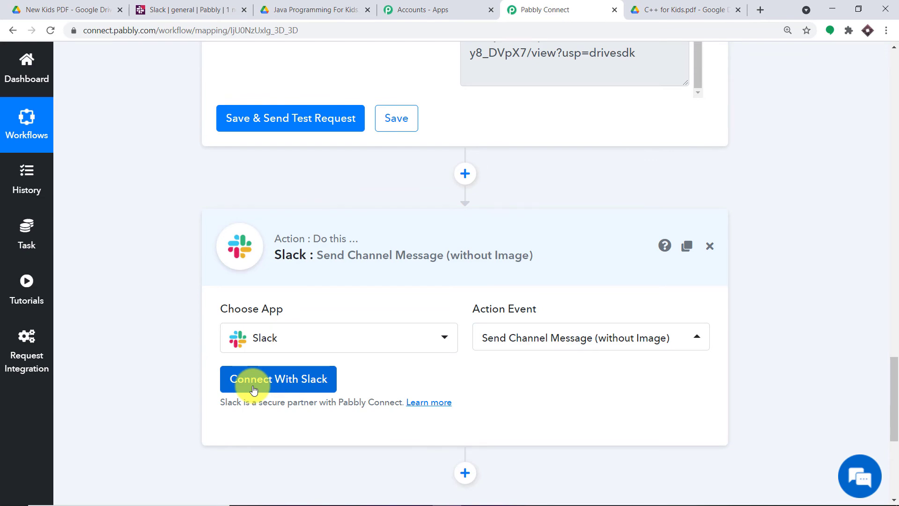
# Connect the action to Slack with new credentials, allowing Pabbly Connect access to the Pabbly workspace.
pyautogui.click(254, 390)
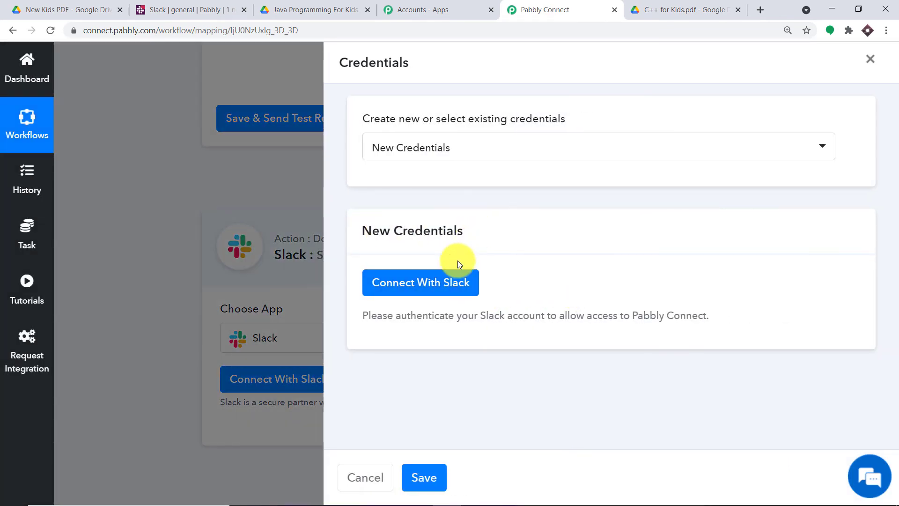
pyautogui.click(427, 281)
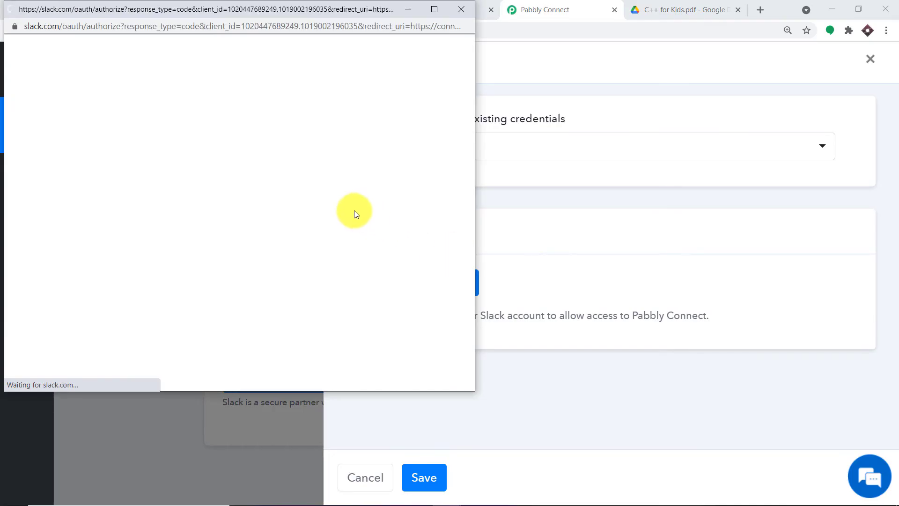
pyautogui.scroll(-3, 304, 150)
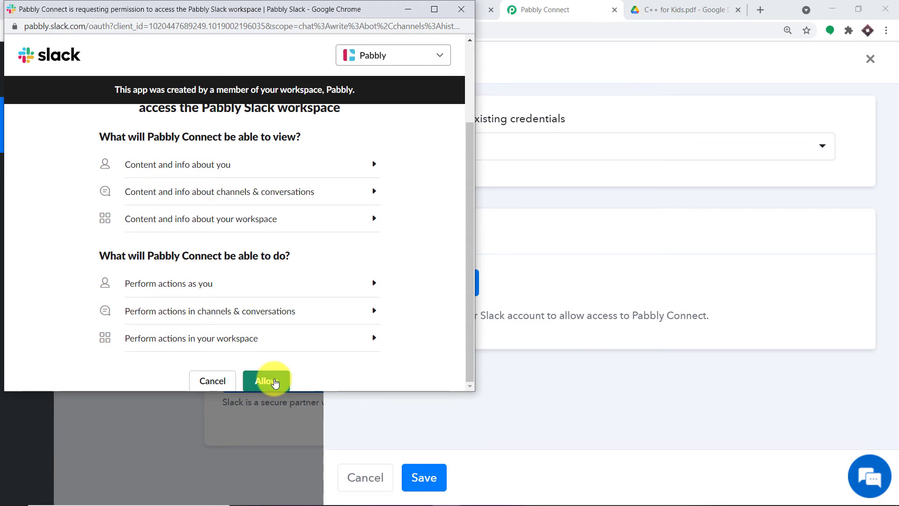
pyautogui.click(275, 381)
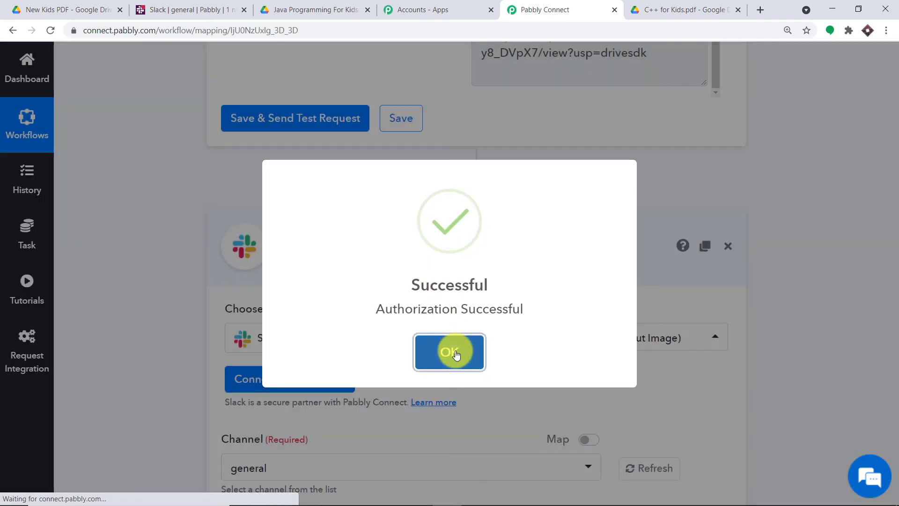
pyautogui.click(454, 351)
# Review the Slack action's channel, message type, message, bot name and bot icon fields.
pyautogui.scroll(-5, 452, 284)
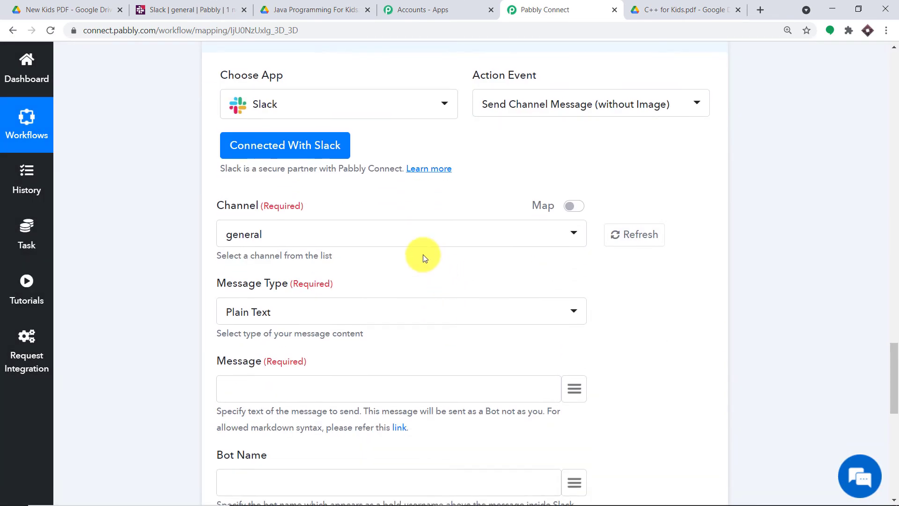
pyautogui.scroll(-1, 345, 327)
pyautogui.scroll(-3, 362, 408)
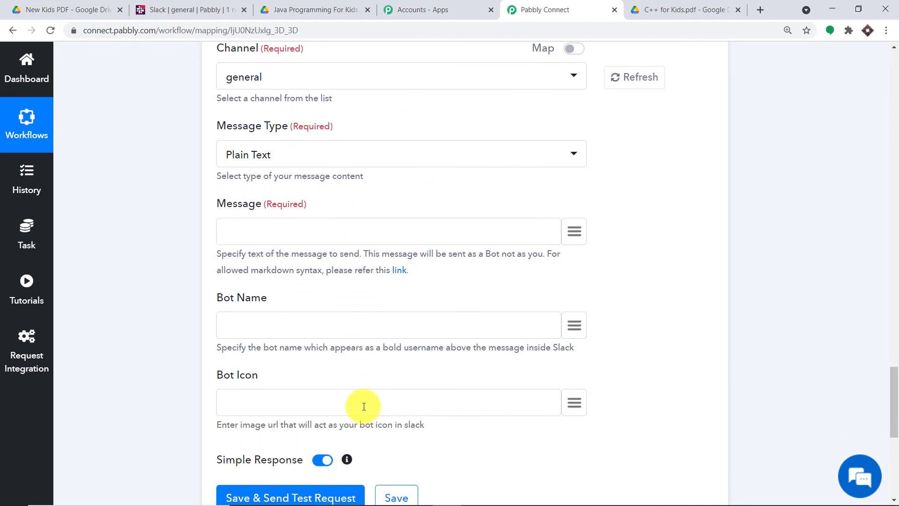
pyautogui.scroll(3, 401, 238)
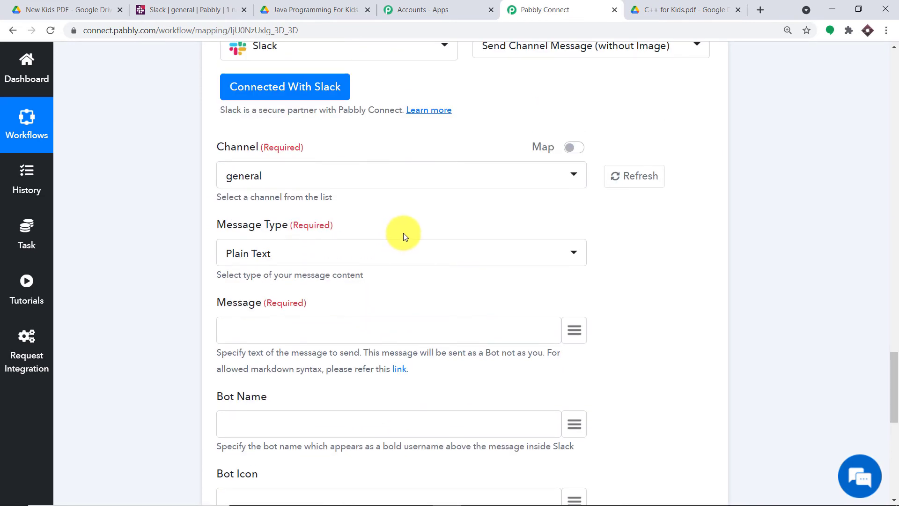
pyautogui.scroll(1, 405, 232)
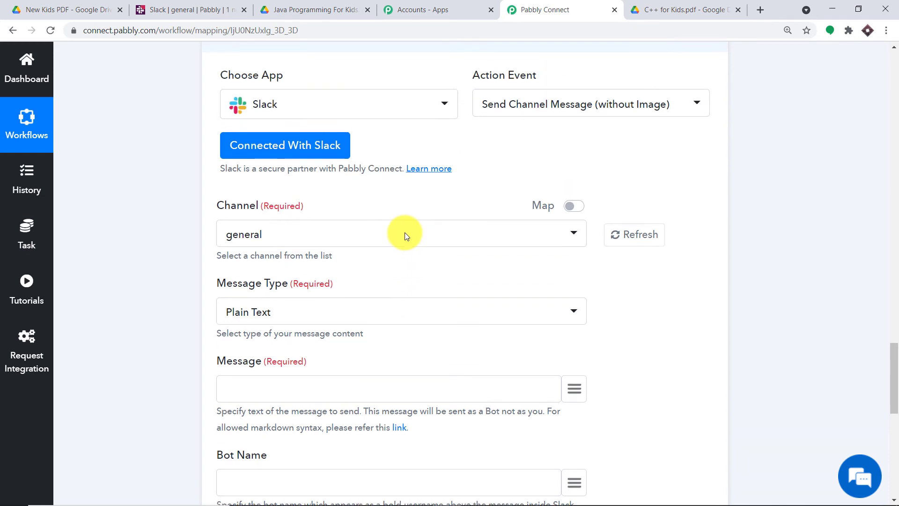
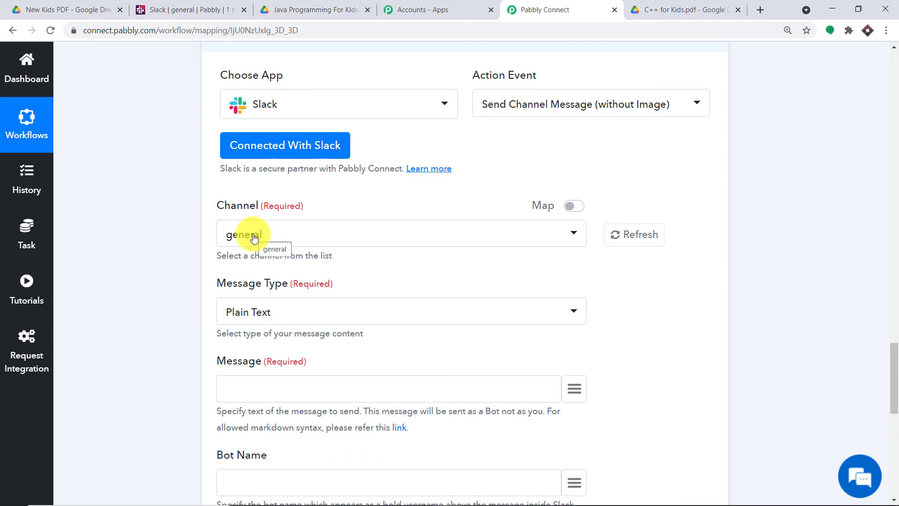
# Compare the channels offered for the Slack action with the channels in the Pabbly Slack workspace.
pyautogui.click(254, 238)
pyautogui.scroll(-5, 337, 281)
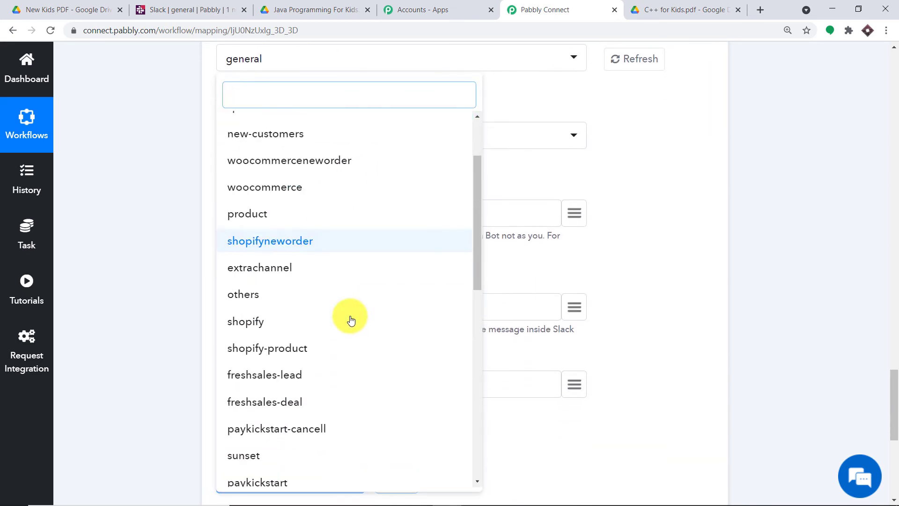
pyautogui.scroll(-3, 351, 318)
pyautogui.click(176, 11)
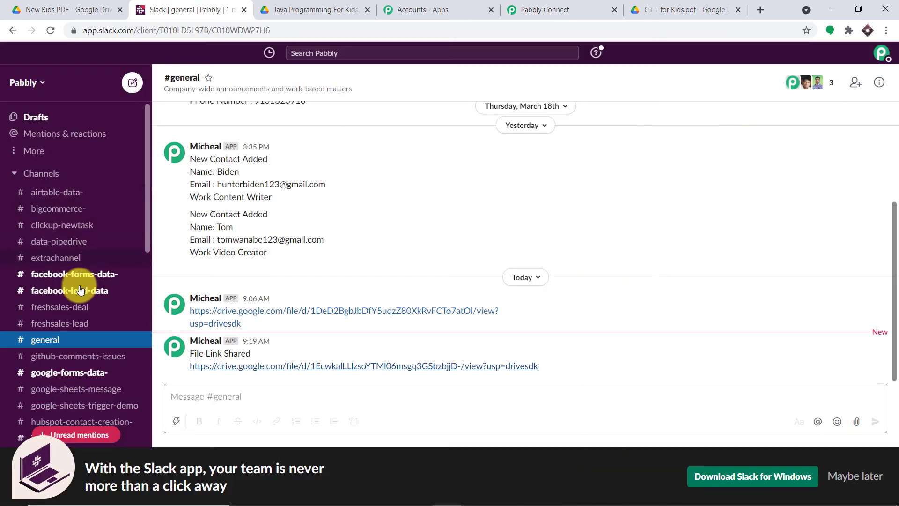
pyautogui.scroll(-3, 85, 311)
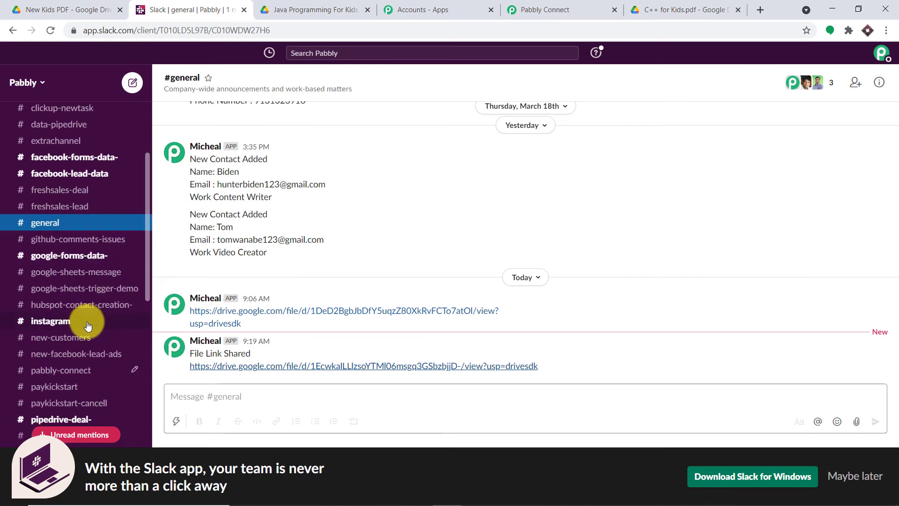
pyautogui.scroll(-2, 87, 325)
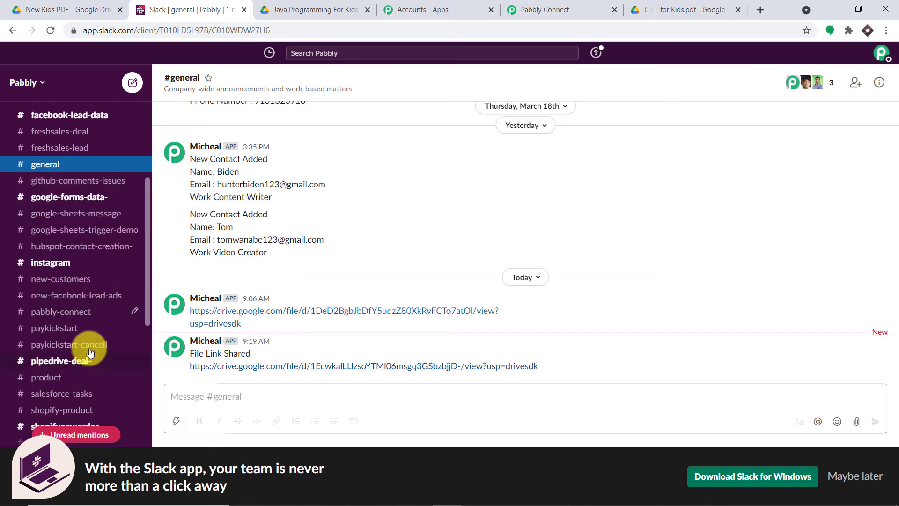
pyautogui.click(515, 4)
pyautogui.click(159, 8)
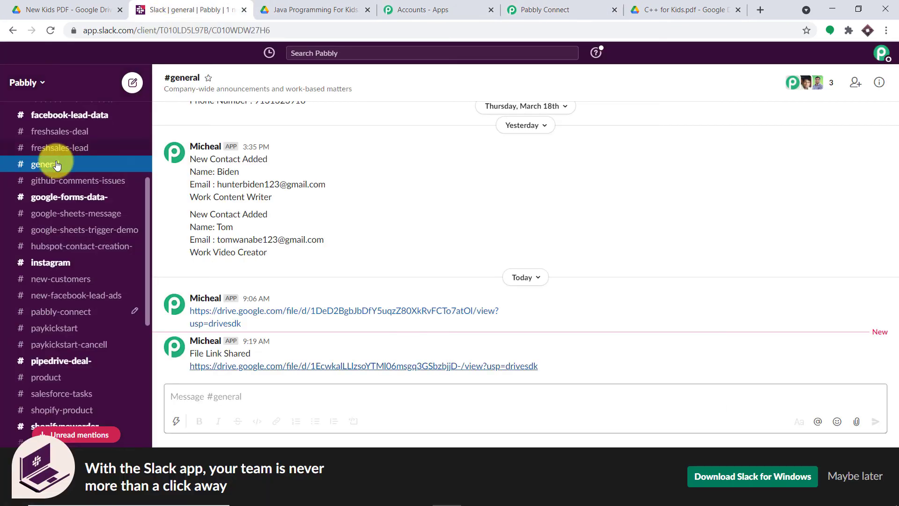
pyautogui.click(539, 9)
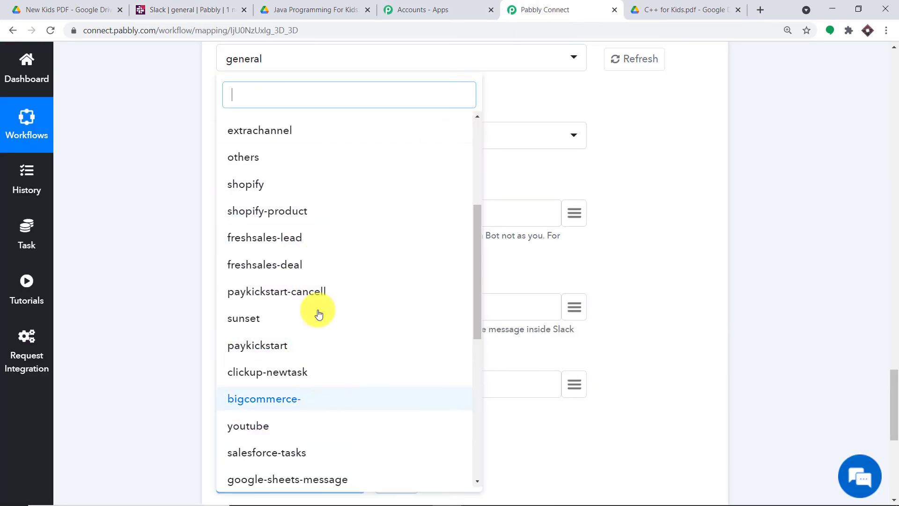
# In Slack, create a public channel named new-google-drive-file and add all members of the Pabbly workspace.
pyautogui.click(194, 3)
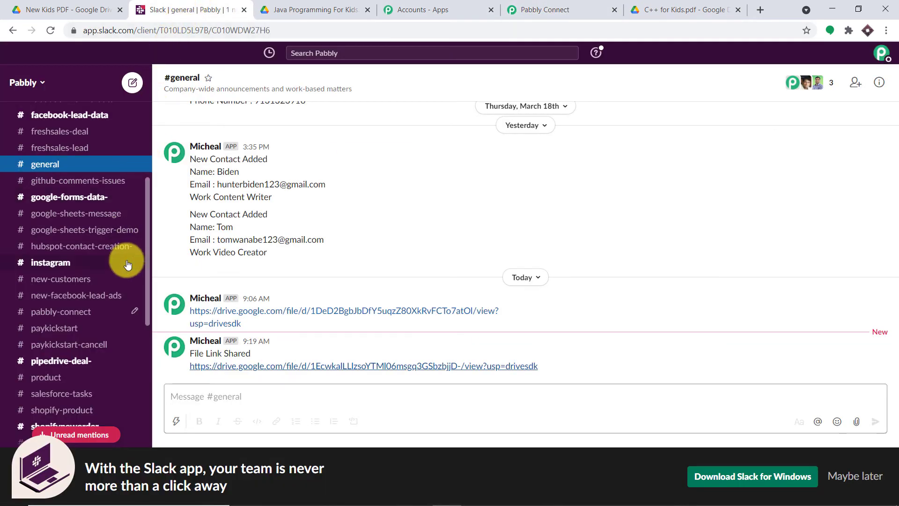
pyautogui.scroll(-3, 136, 284)
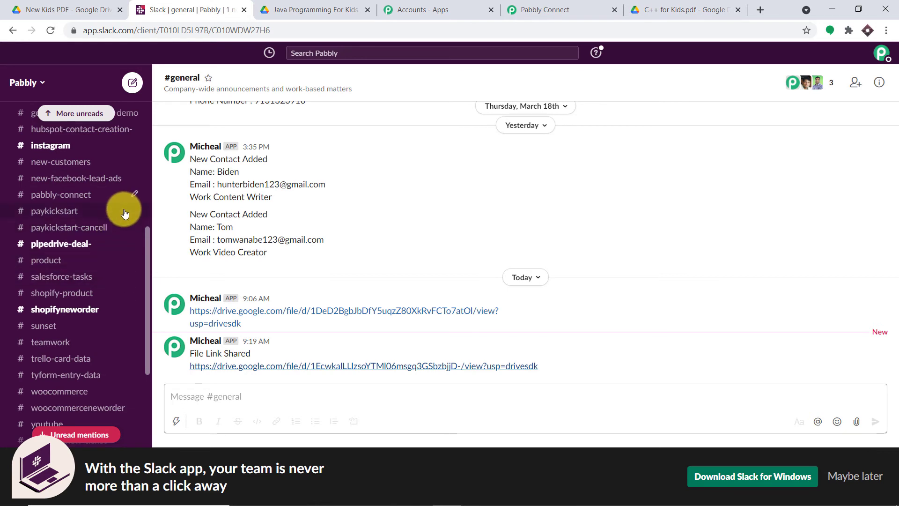
pyautogui.scroll(-3, 125, 206)
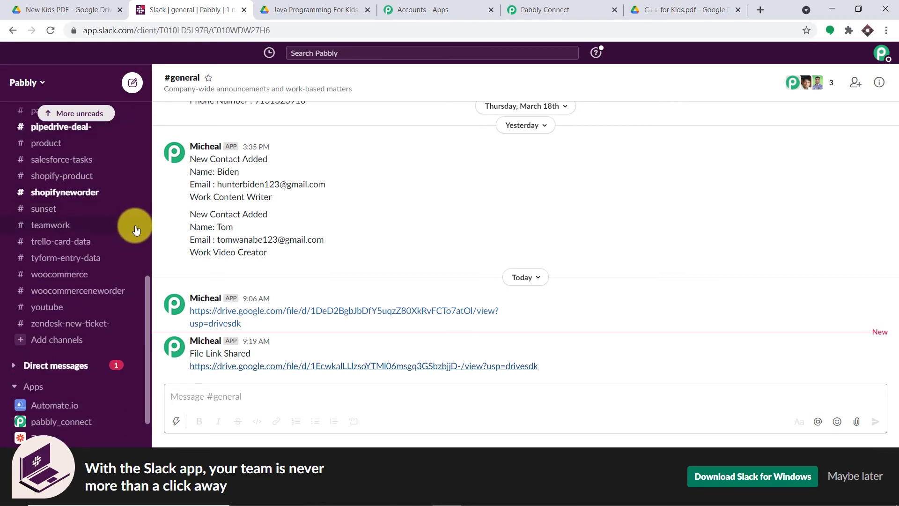
pyautogui.click(51, 339)
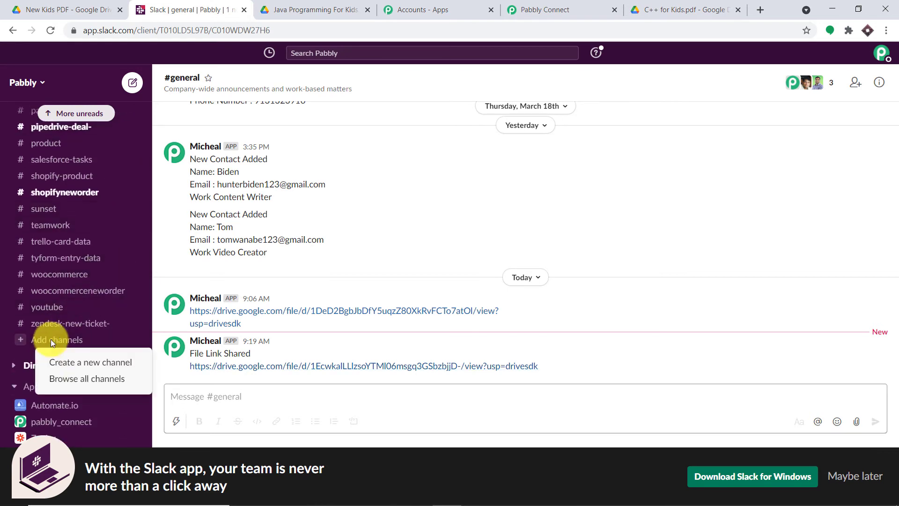
pyautogui.click(90, 362)
pyautogui.click(412, 238)
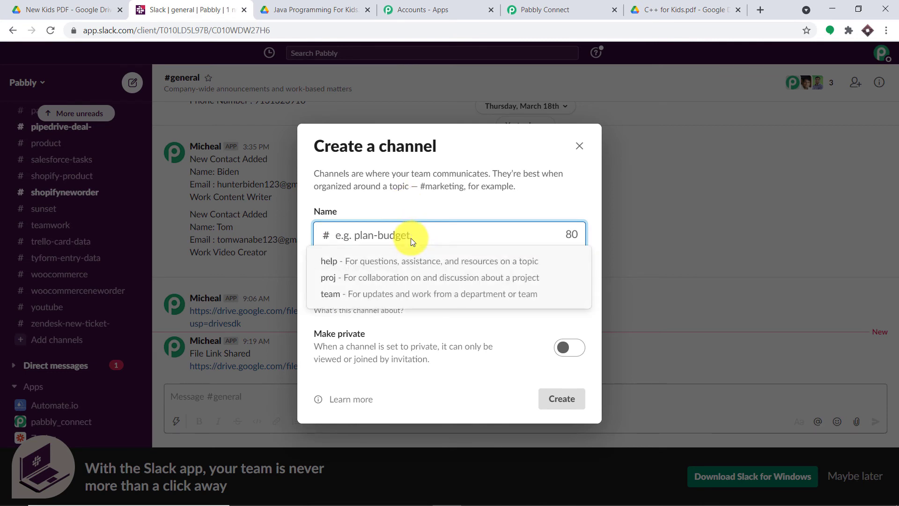
pyautogui.write('new-')
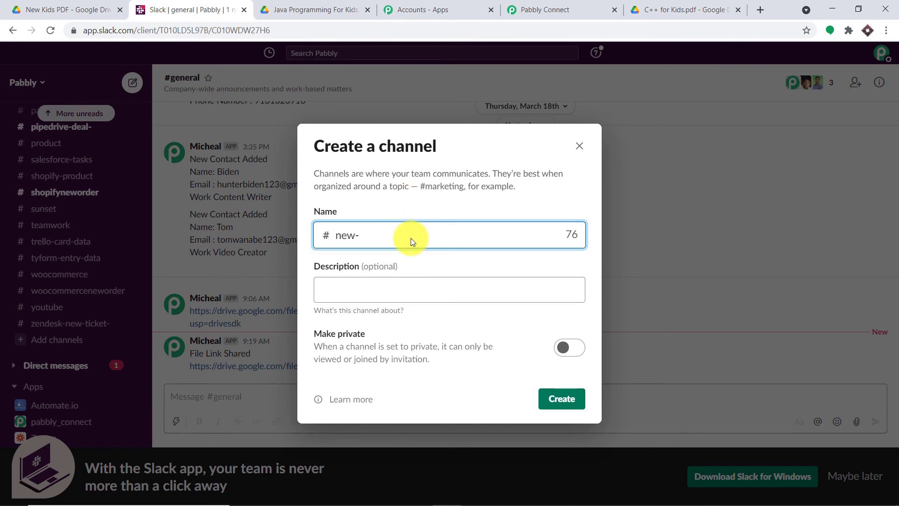
pyautogui.write('google-drive-file')
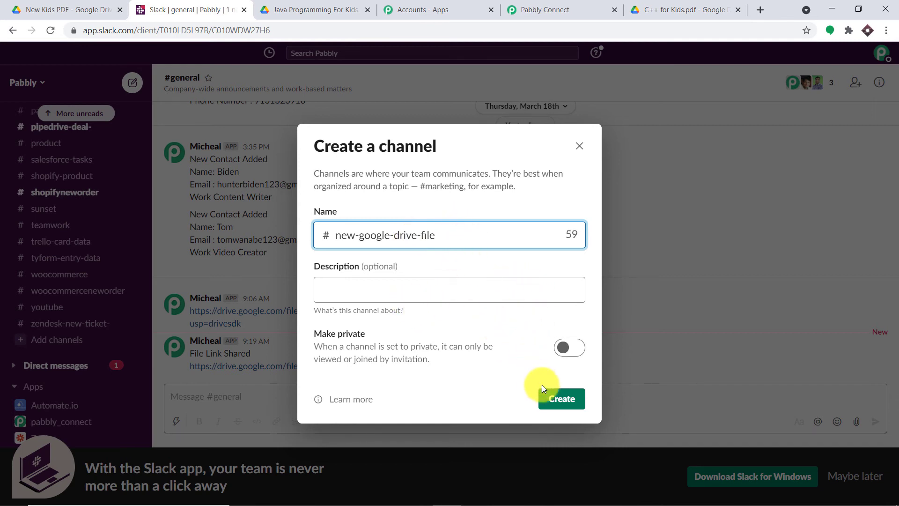
pyautogui.click(567, 409)
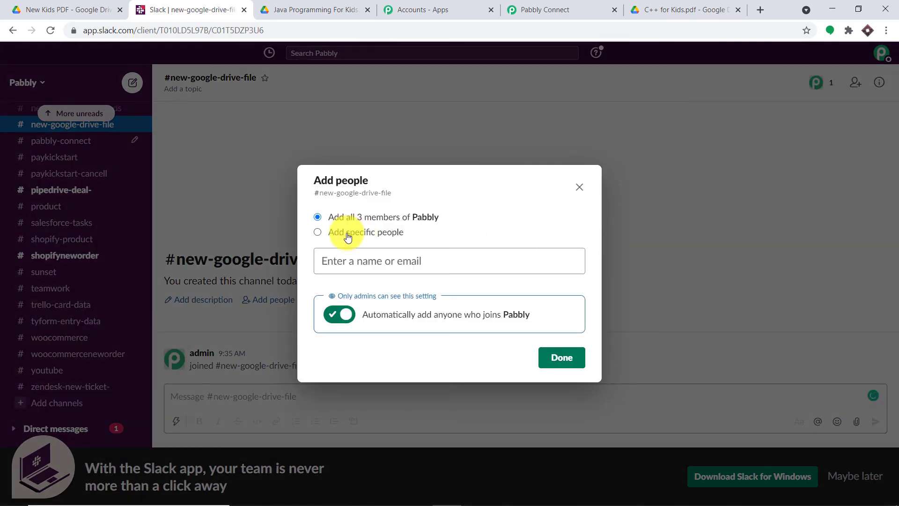
pyautogui.click(566, 359)
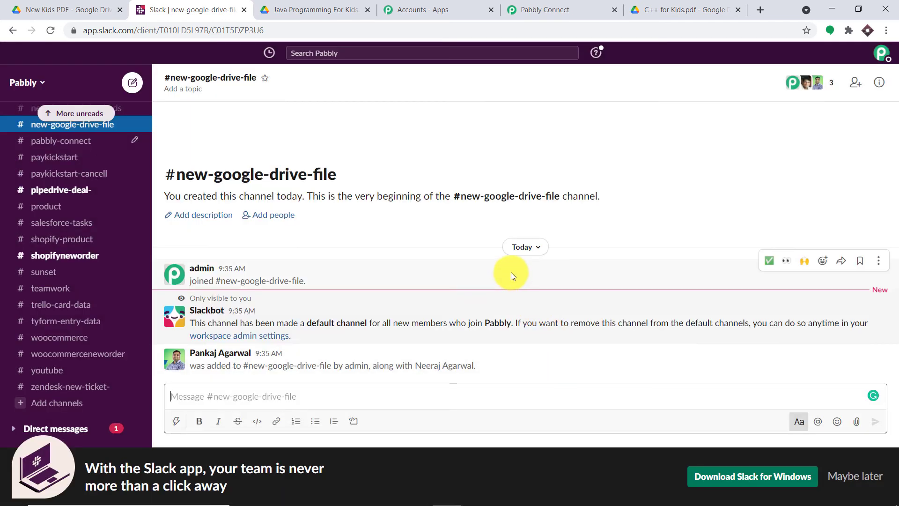
# Return to the Pabbly Connect workflow and refresh the Slack action's channel list.
pyautogui.click(587, 3)
pyautogui.click(673, 154)
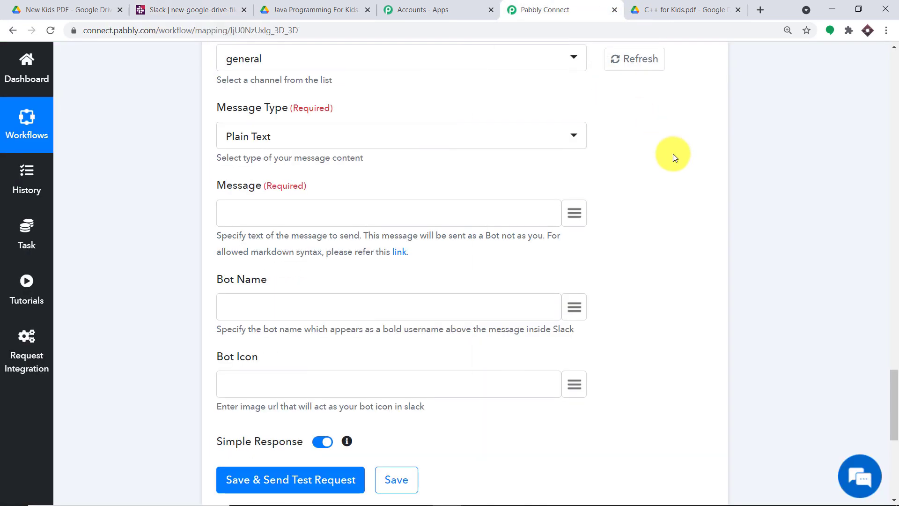
pyautogui.scroll(2, 673, 158)
pyautogui.click(634, 181)
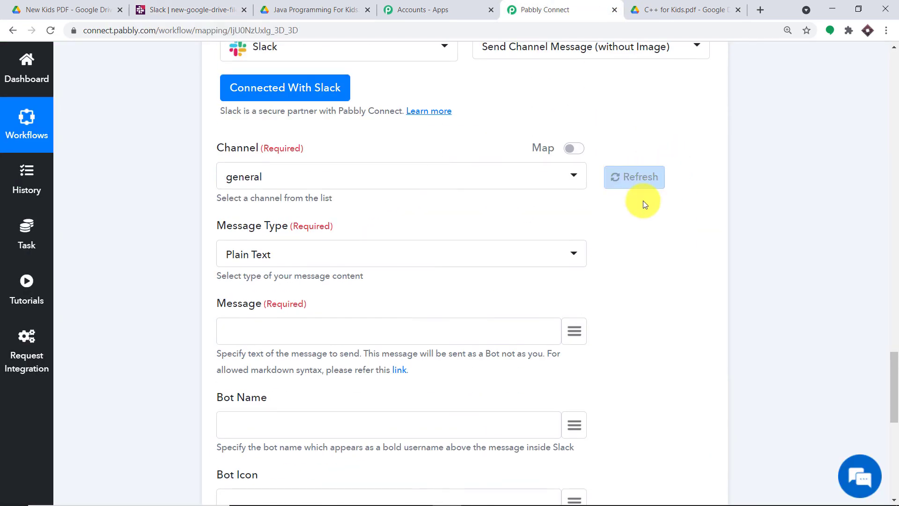
pyautogui.scroll(3, 637, 234)
pyautogui.click(648, 292)
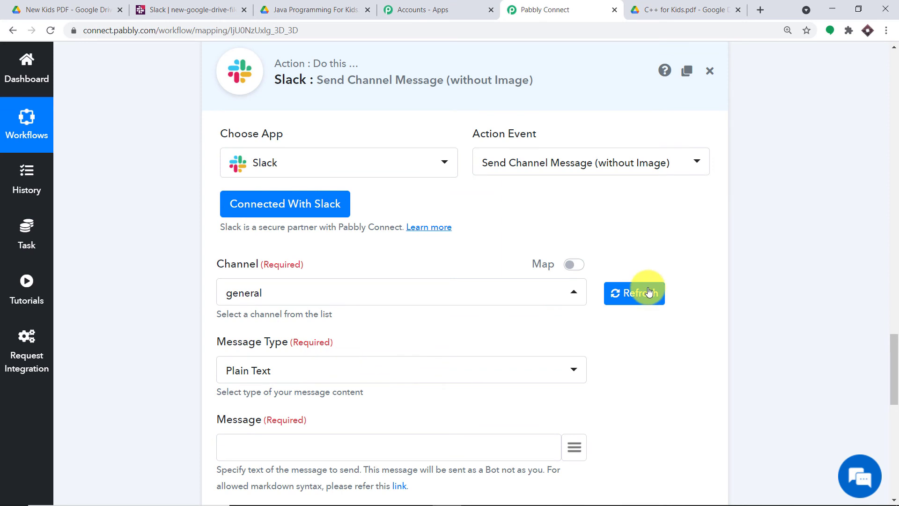
pyautogui.click(651, 298)
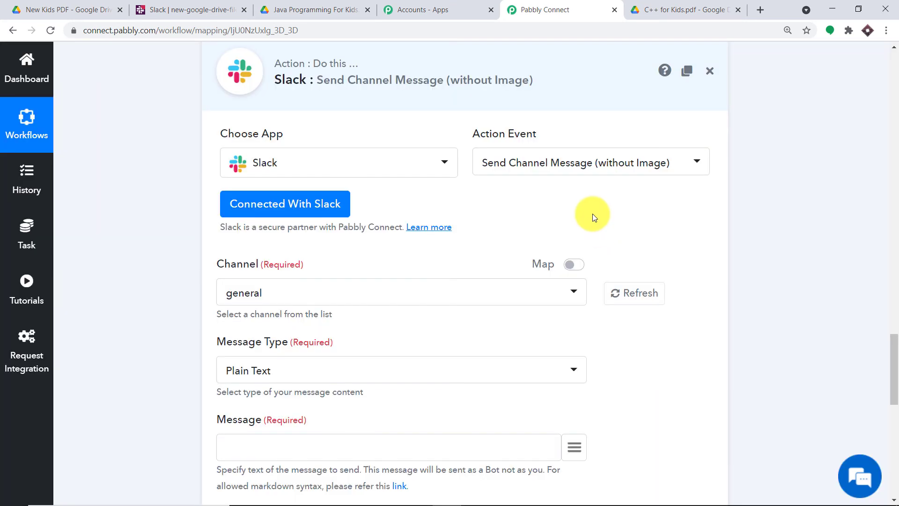
# Set the Slack action's channel to new-google-drive-file.
pyautogui.click(397, 299)
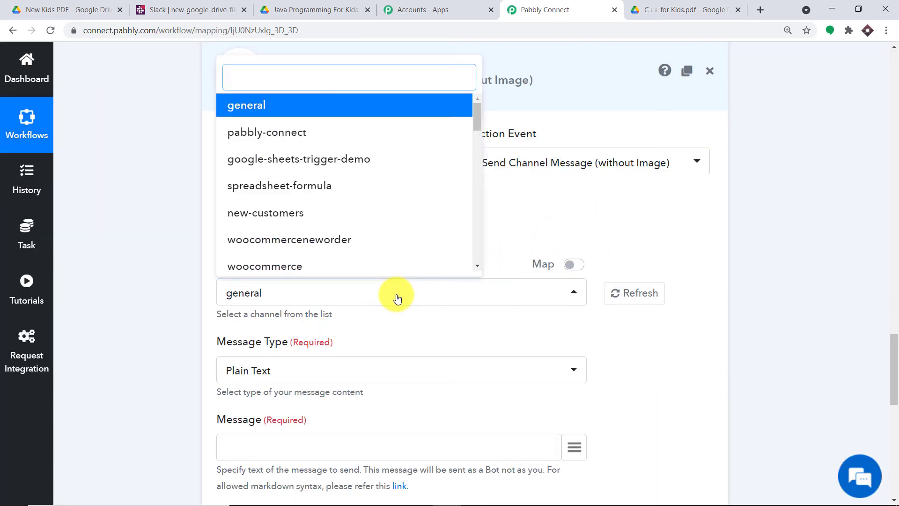
pyautogui.scroll(-3, 536, 251)
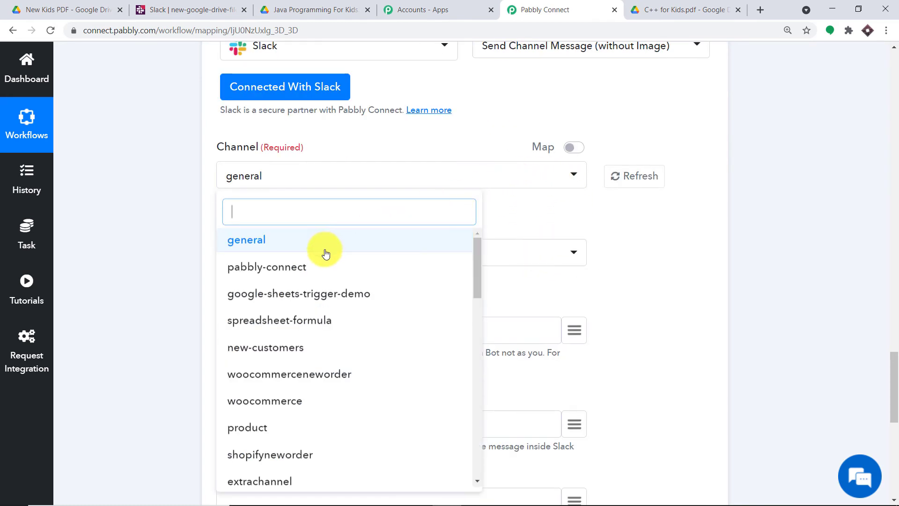
pyautogui.scroll(5, 323, 253)
pyautogui.scroll(-2, 371, 346)
pyautogui.scroll(-12, 395, 342)
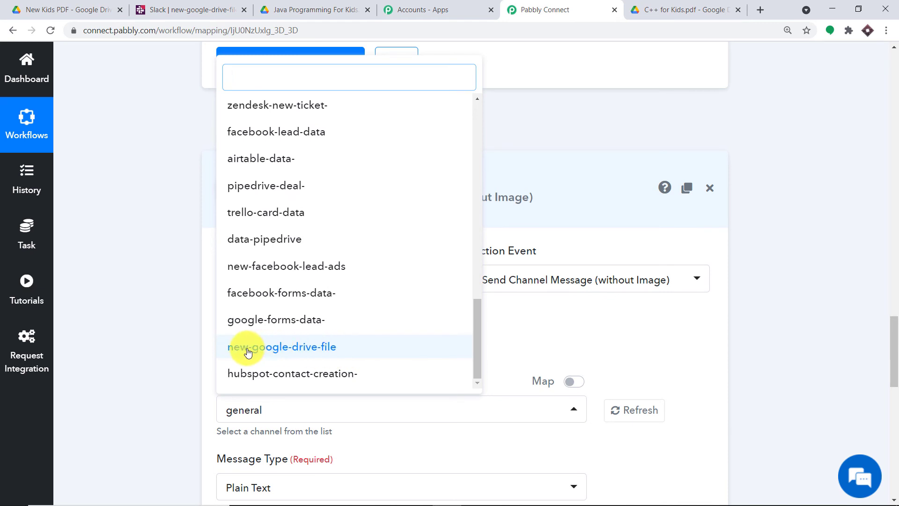
pyautogui.click(321, 351)
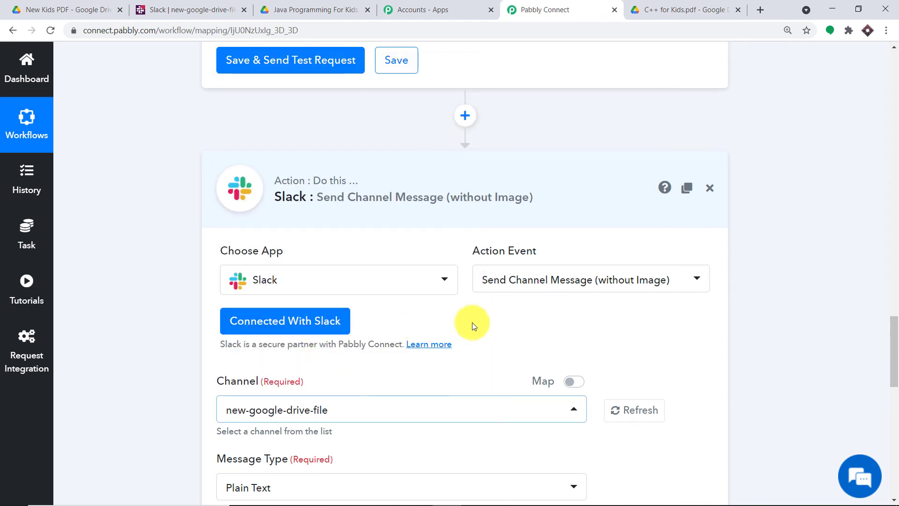
# Set the Slack action's message type to Markdown.
pyautogui.scroll(-5, 482, 323)
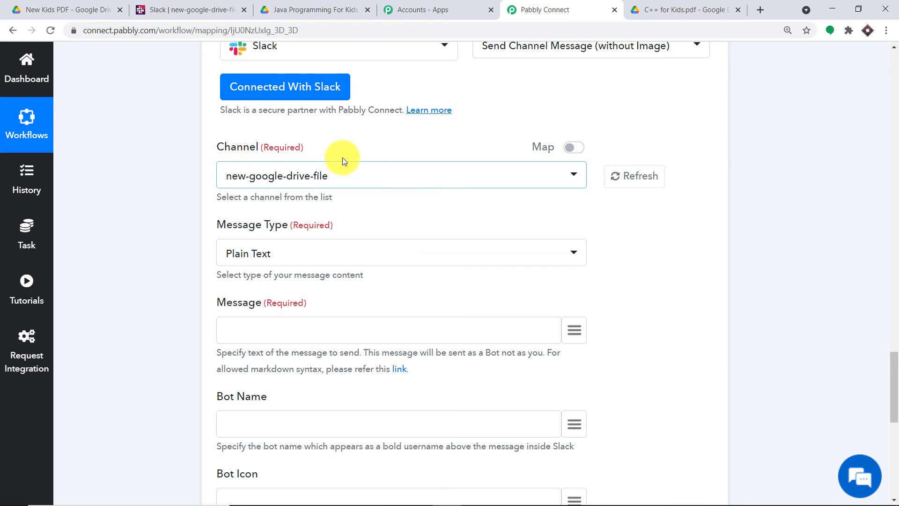
pyautogui.scroll(-1, 345, 157)
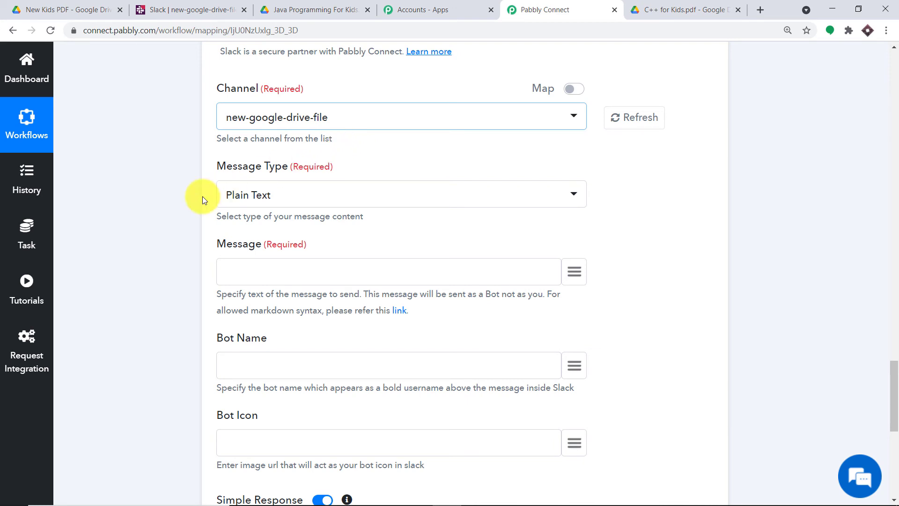
pyautogui.click(252, 197)
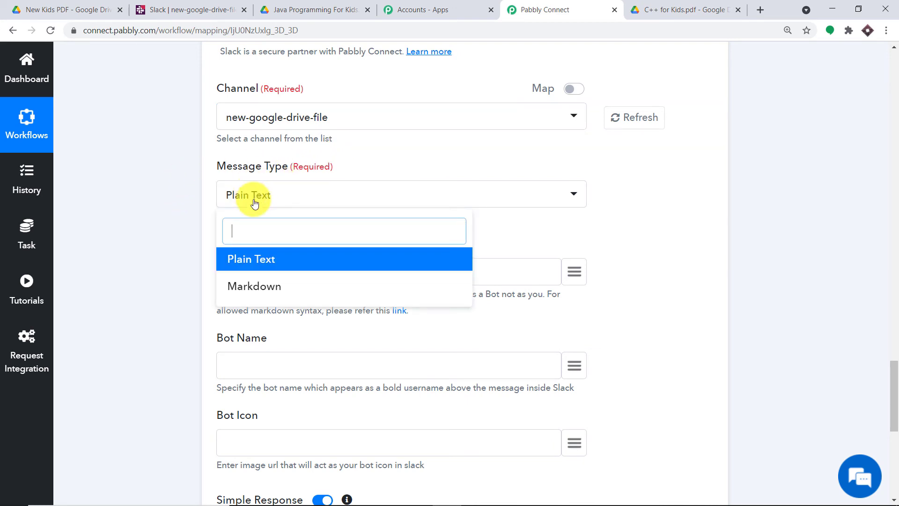
pyautogui.click(263, 292)
# Write the Slack message as "The link of the file:" followed by the mapped res2 webViewLink from the Share a File With Anyone step.
pyautogui.scroll(-3, 336, 225)
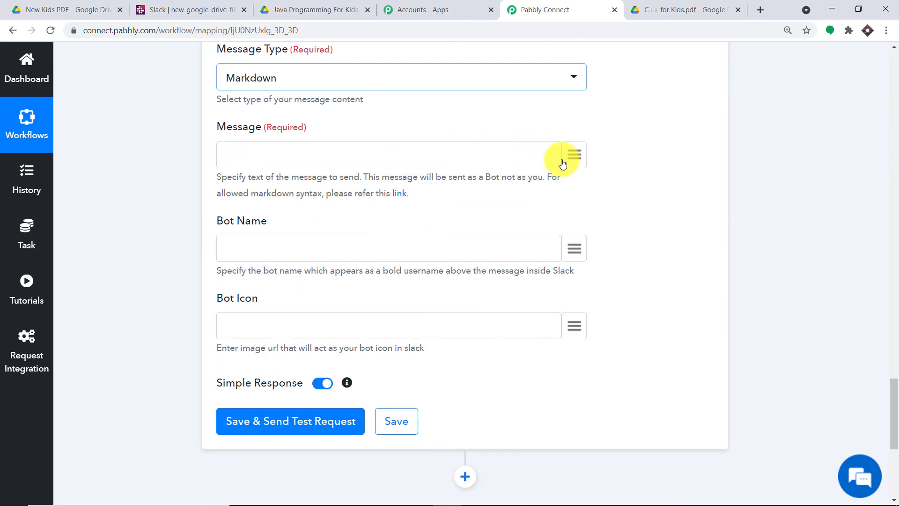
pyautogui.click(231, 148)
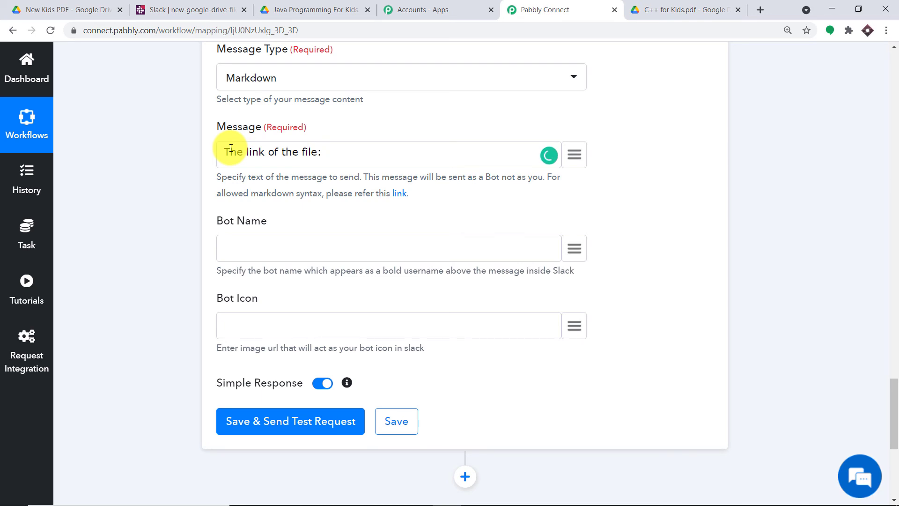
pyautogui.click(574, 154)
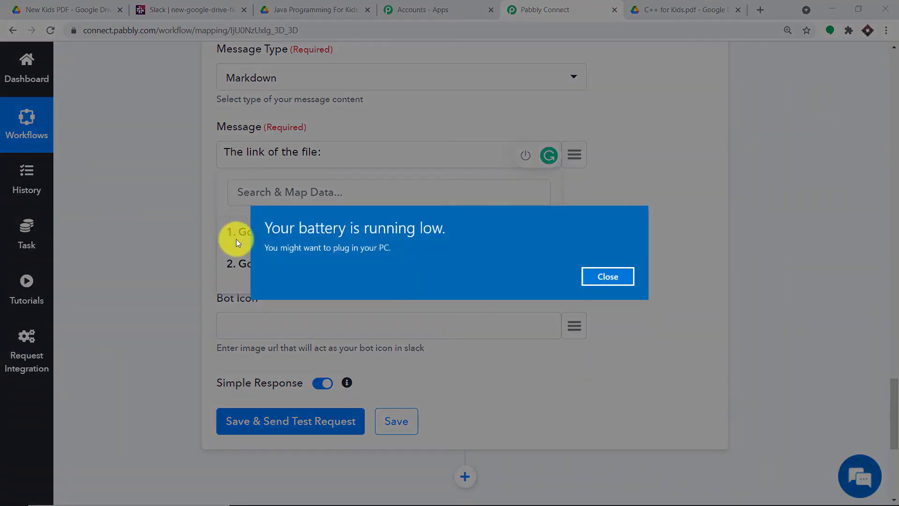
pyautogui.click(604, 276)
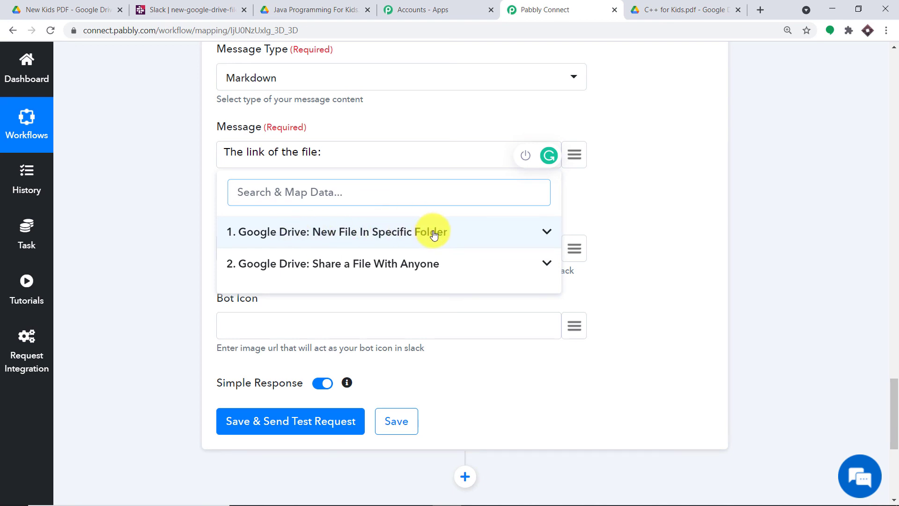
pyautogui.click(386, 264)
pyautogui.scroll(-1, 431, 325)
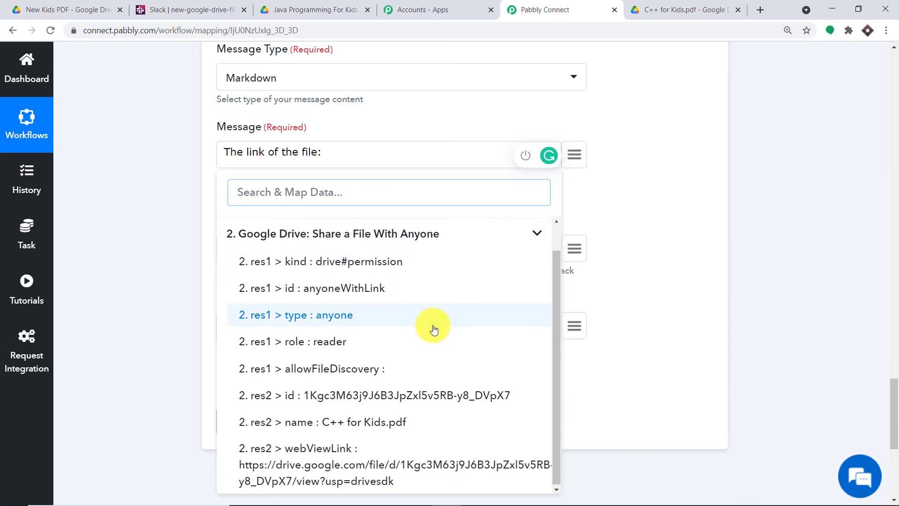
pyautogui.click(389, 462)
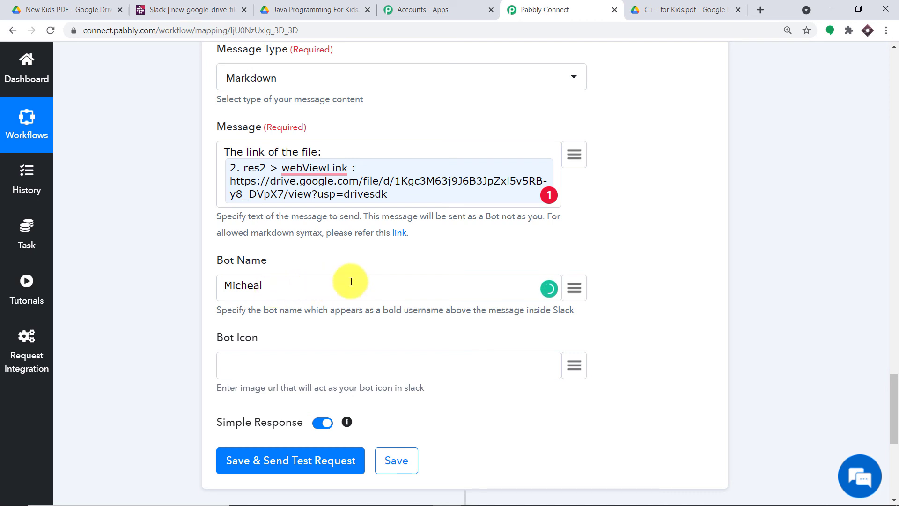
# Fill in the bot name with a first name followed by the mapped file title from the New File In Specific Folder step.
pyautogui.click(576, 290)
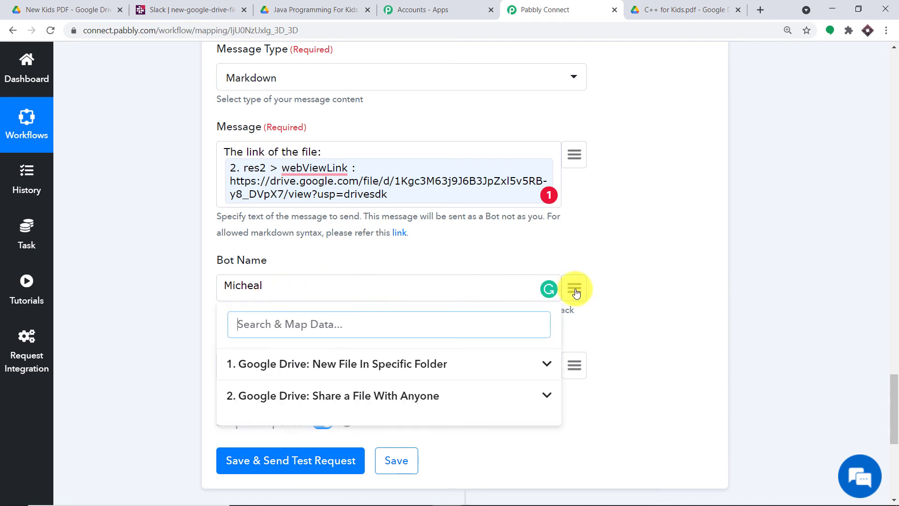
pyautogui.click(424, 363)
pyautogui.scroll(-2, 465, 394)
pyautogui.scroll(-10, 465, 395)
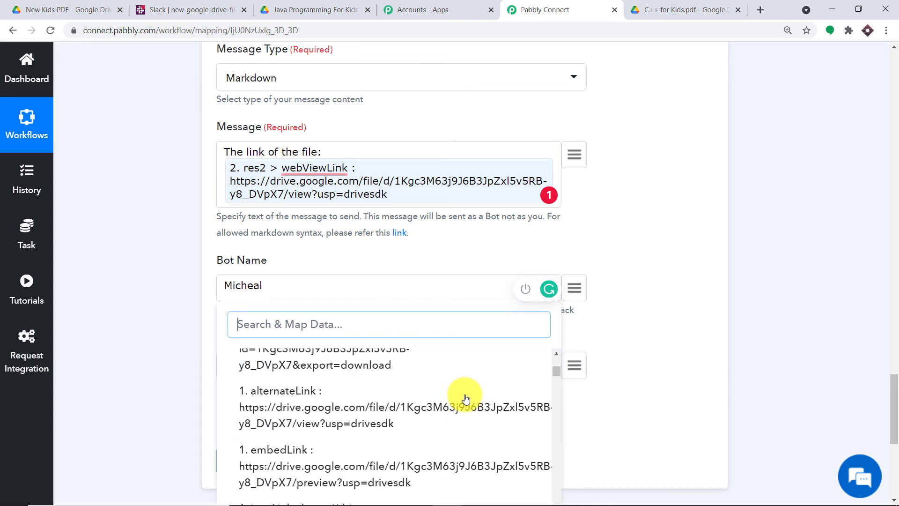
pyautogui.click(384, 398)
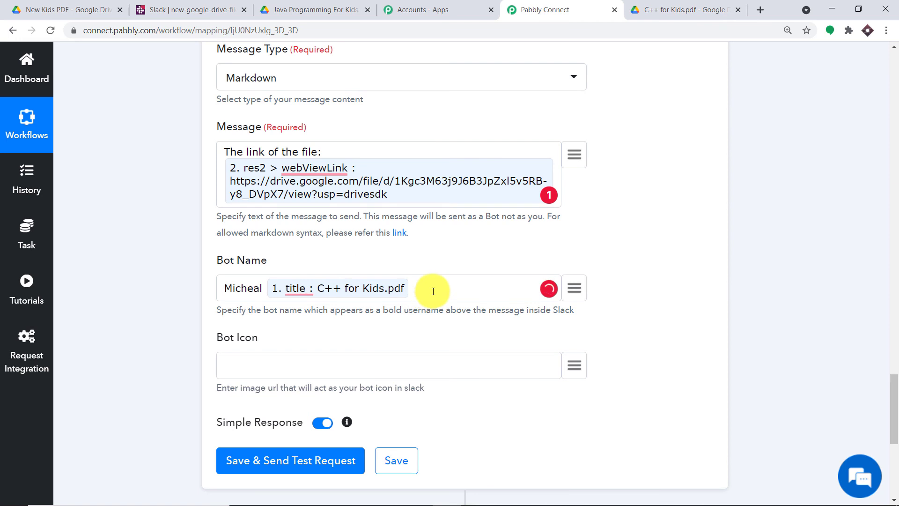
# Save the Slack action with a test request and switch to Slack's new-google-drive-file channel to check the posted message.
pyautogui.scroll(-1, 319, 361)
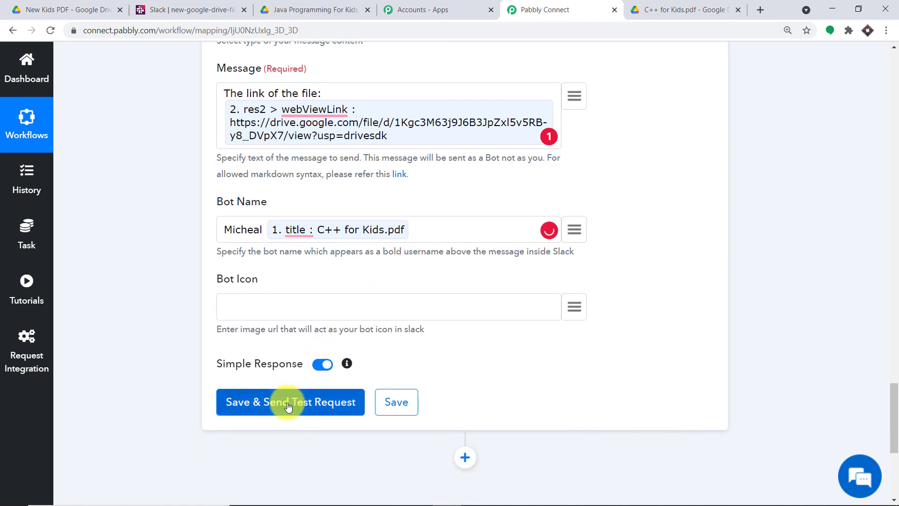
pyautogui.click(288, 404)
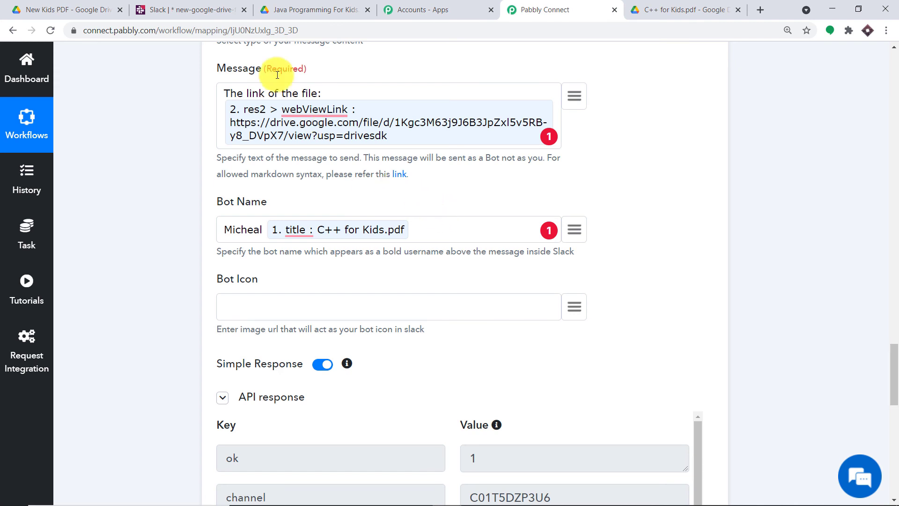
pyautogui.click(201, 4)
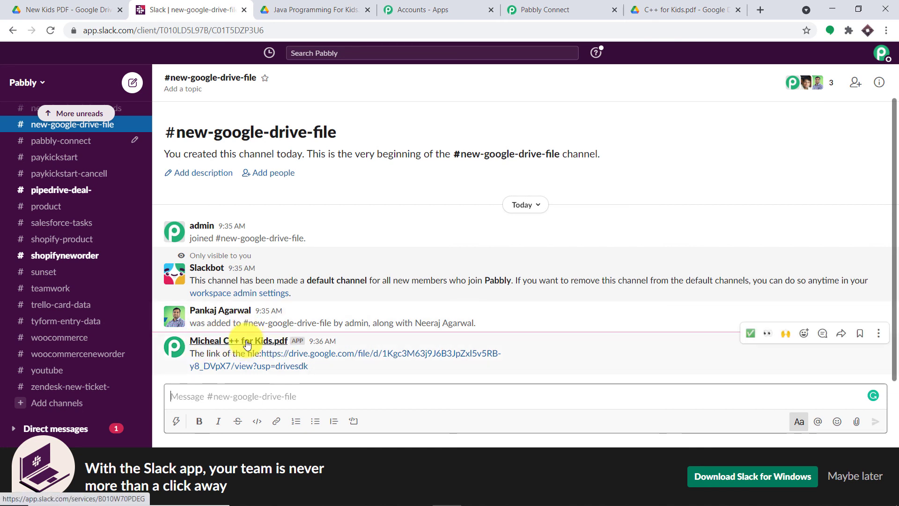
# Open the Drive link in the posted Slack message and look through the pages of the shared PDF.
pyautogui.click(302, 356)
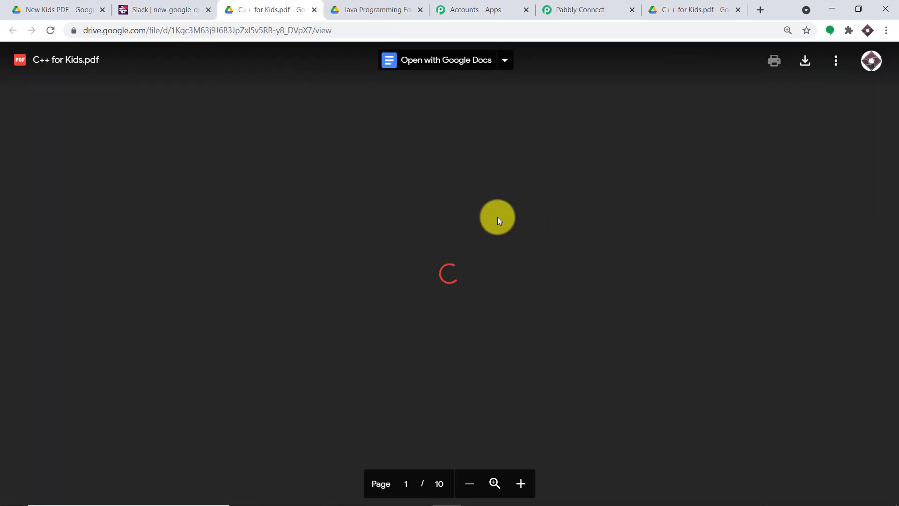
pyautogui.scroll(-15, 579, 194)
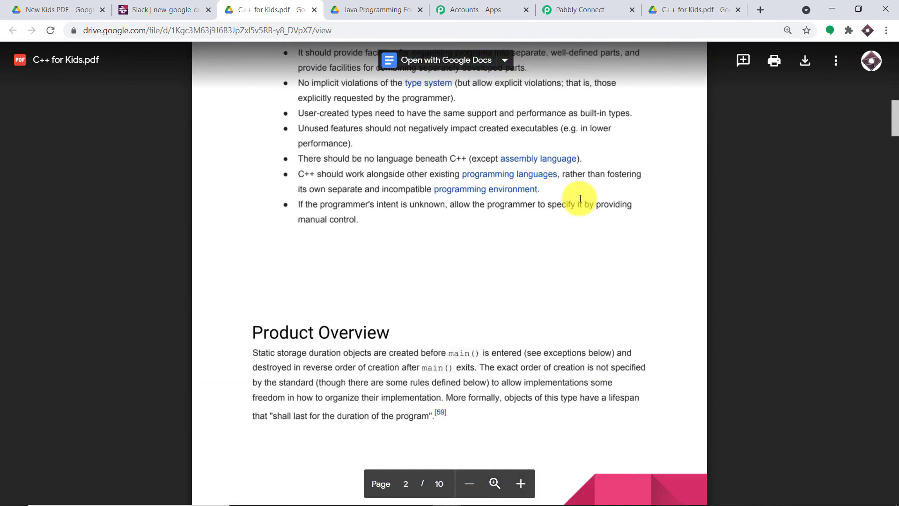
pyautogui.scroll(-15, 581, 198)
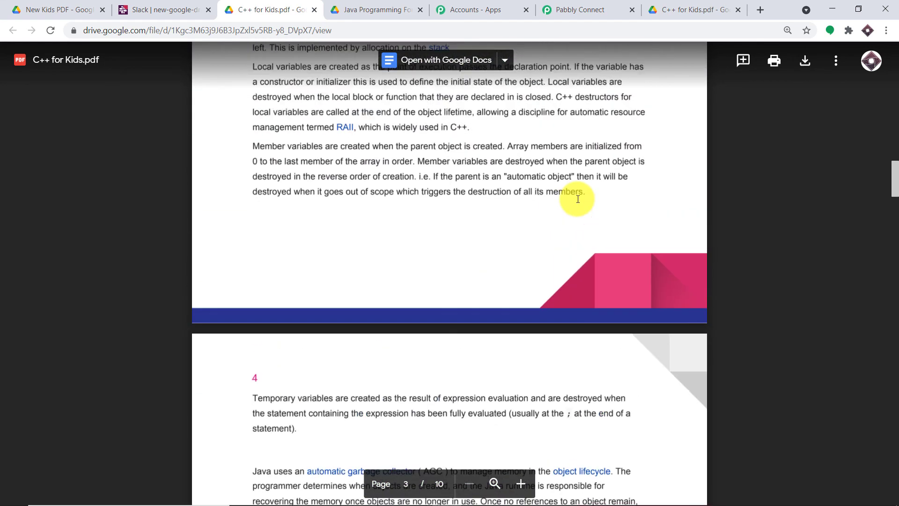
pyautogui.scroll(10, 578, 199)
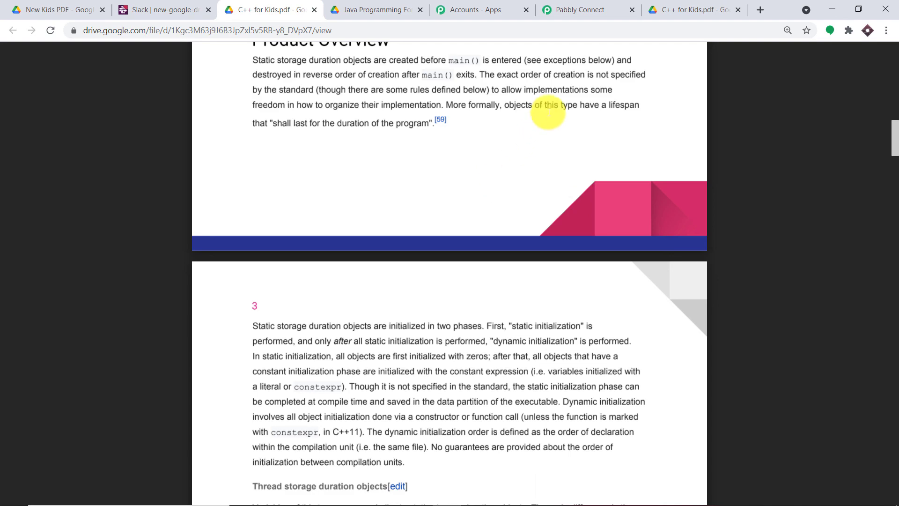
# Switch back to Pabbly Connect and collapse the Slack action, the Share a File With Anyone action and the New File In Specific Folder trigger.
pyautogui.click(562, 8)
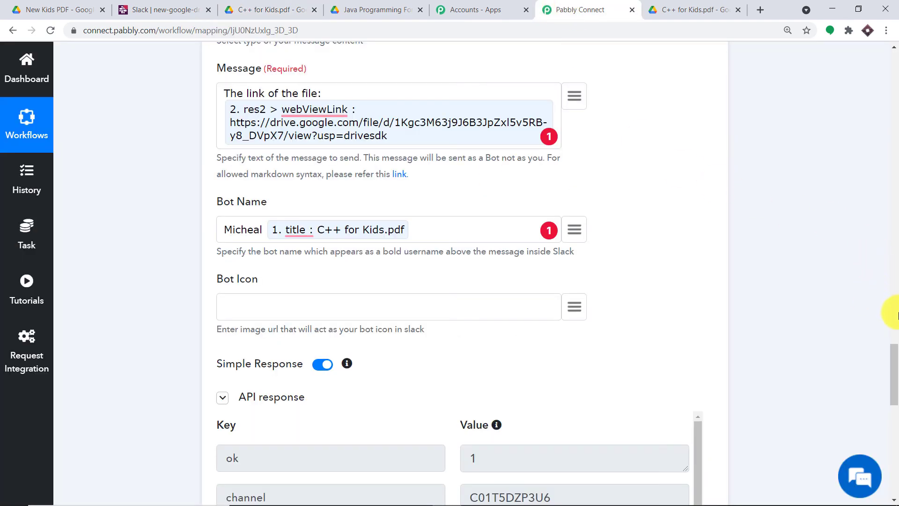
pyautogui.click(893, 313)
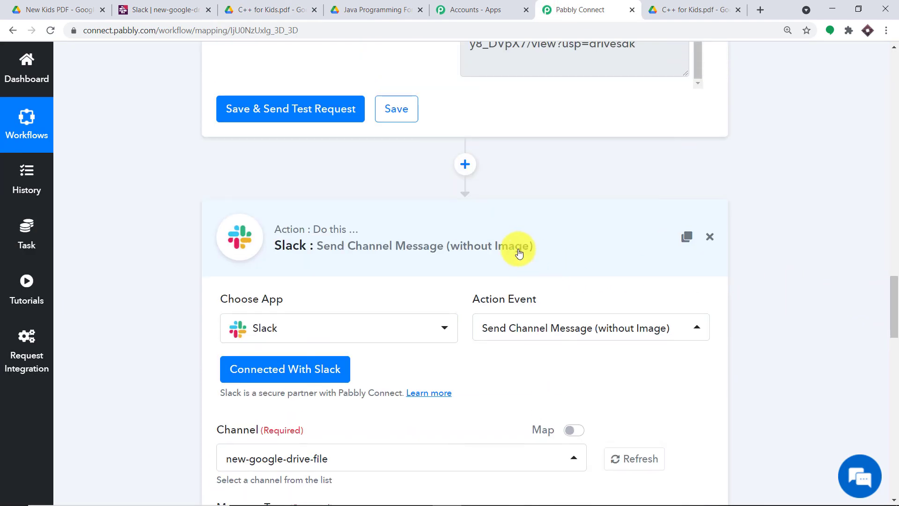
pyautogui.click(521, 245)
pyautogui.click(895, 301)
pyautogui.click(895, 241)
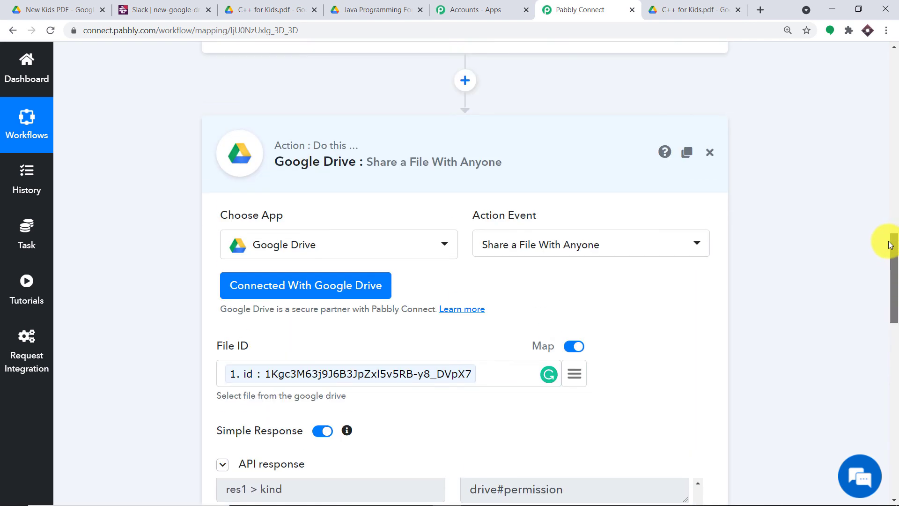
pyautogui.click(463, 161)
pyautogui.click(895, 236)
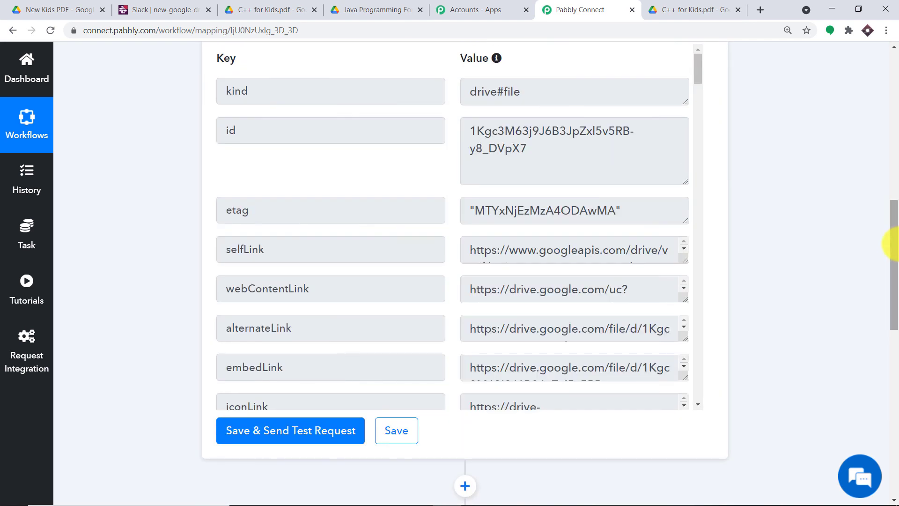
pyautogui.click(895, 80)
pyautogui.click(437, 161)
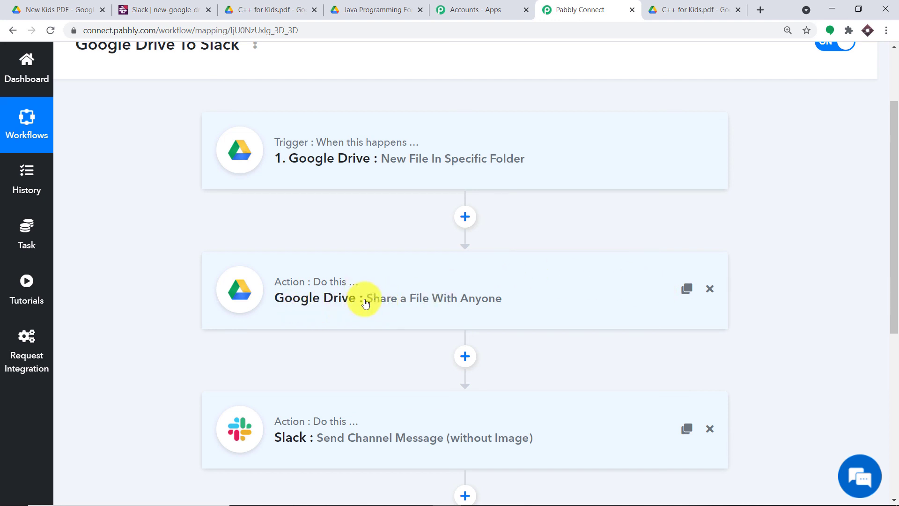
pyautogui.scroll(-3, 318, 353)
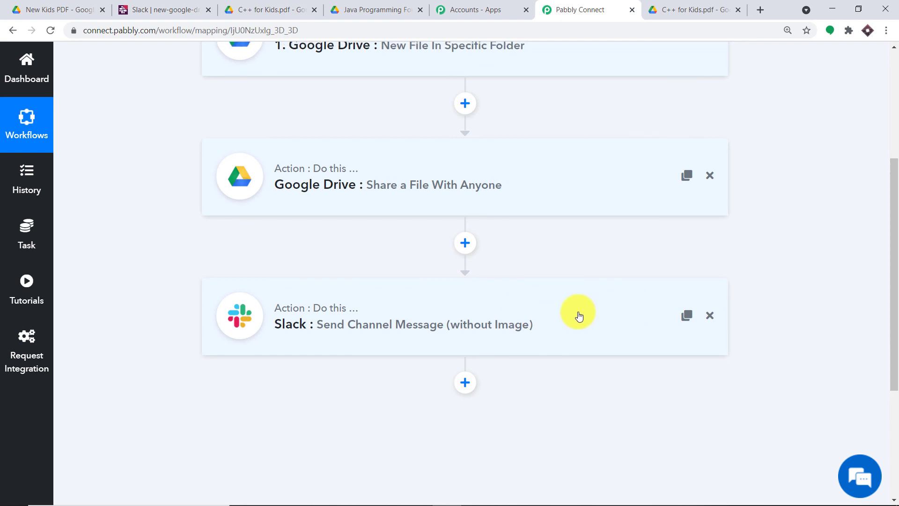
pyautogui.scroll(3, 578, 315)
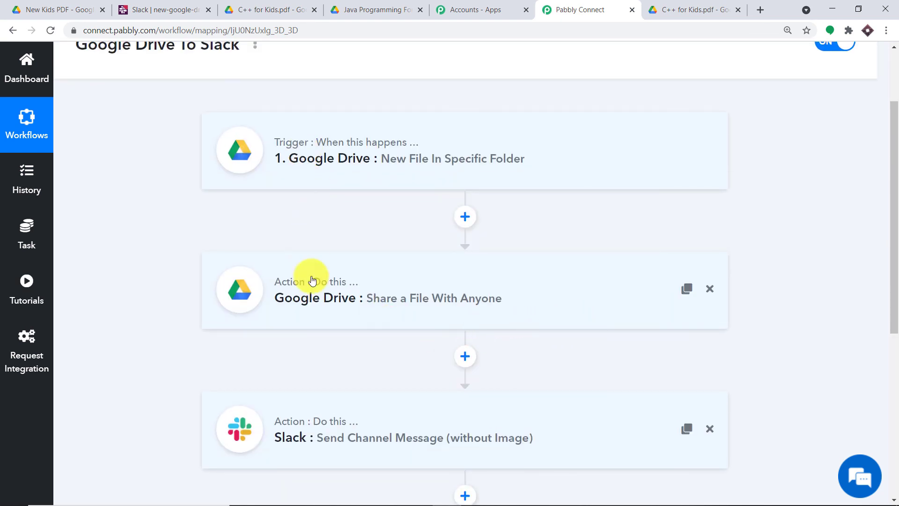